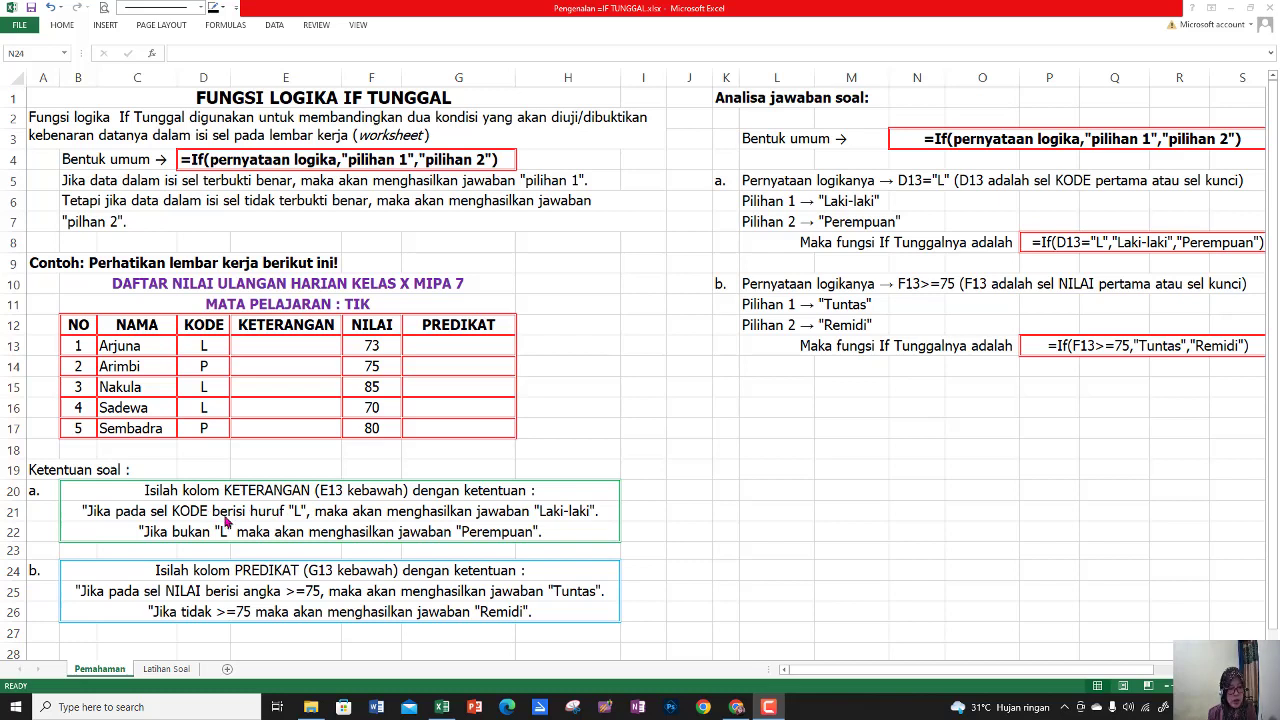
Enter the formula =IF(D13="L";"Laki-laki";"Perempuan") in cell E13 of the KETERANGAN column
{"action": "left_click", "coordinate": [206, 349]}
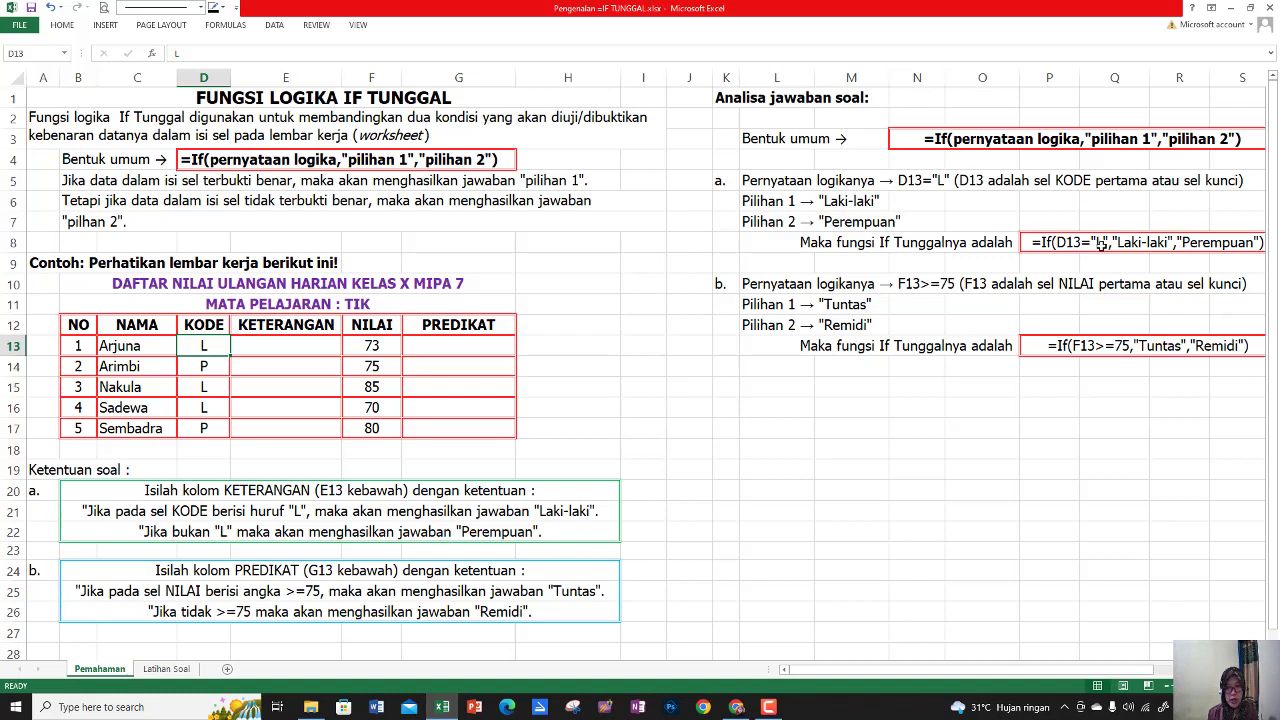
{"action": "left_click", "coordinate": [278, 347]}
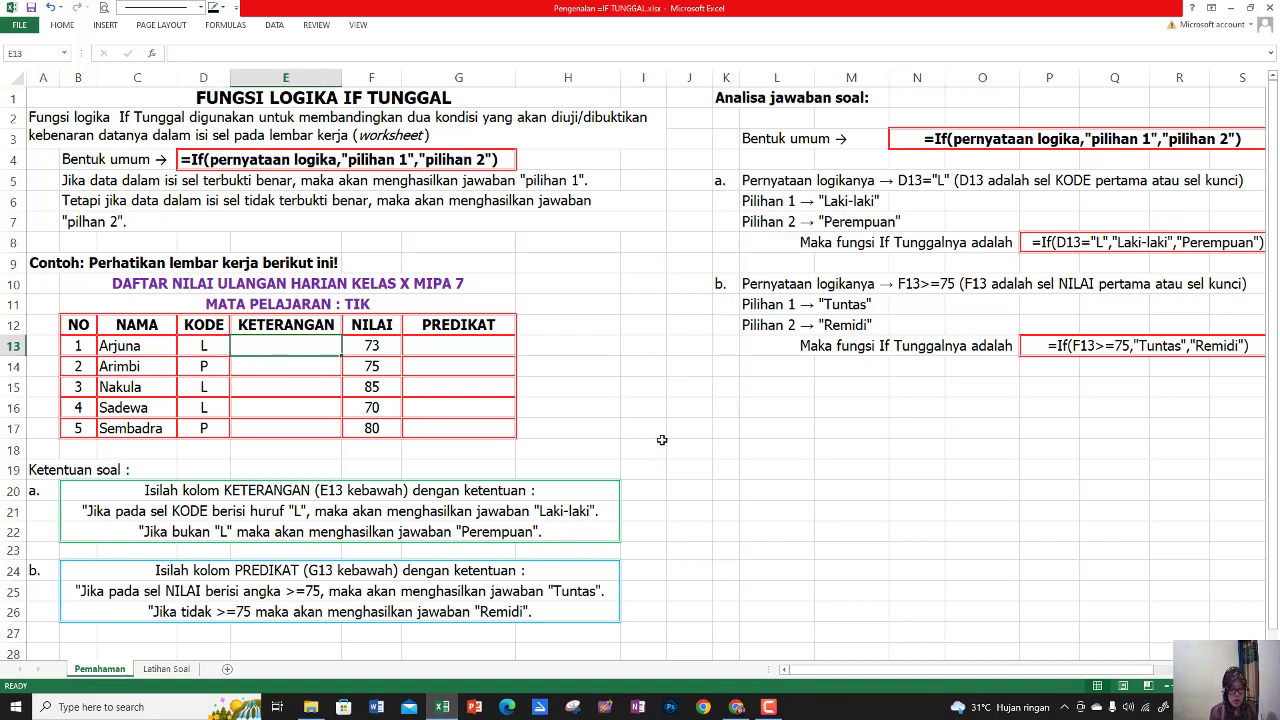
{"action": "type", "text": "="}
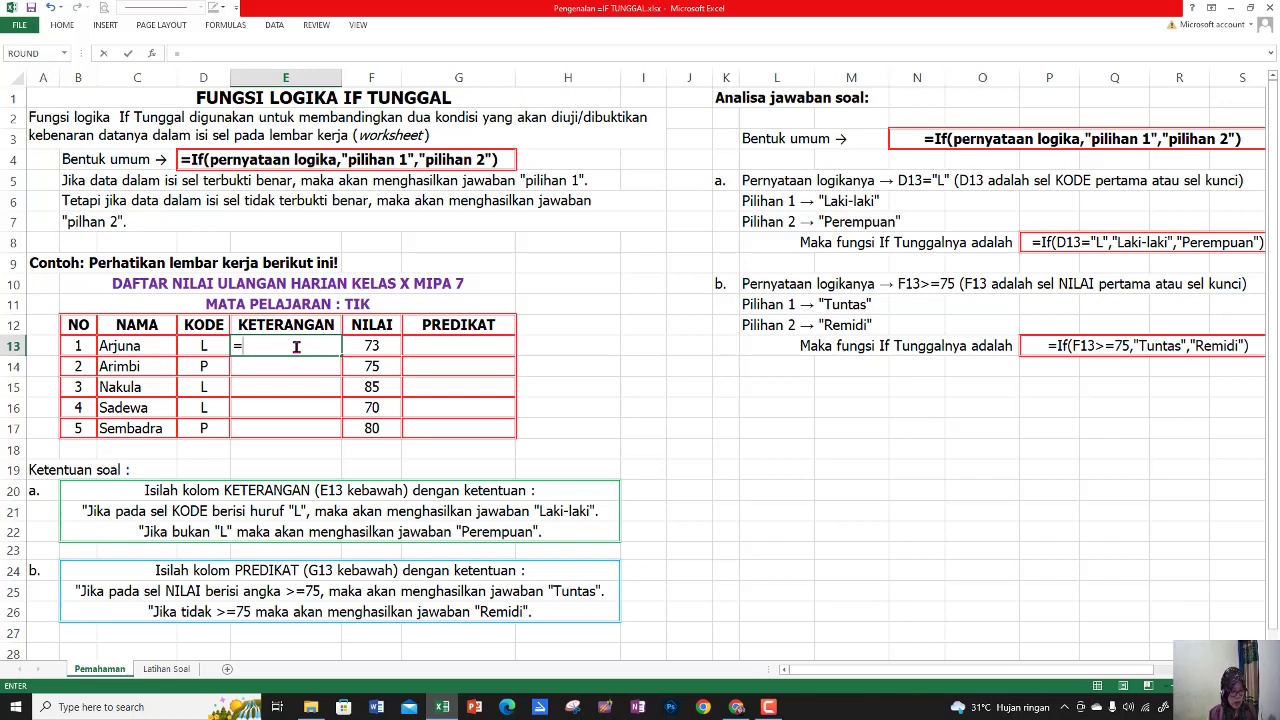
{"action": "type", "text": "if"}
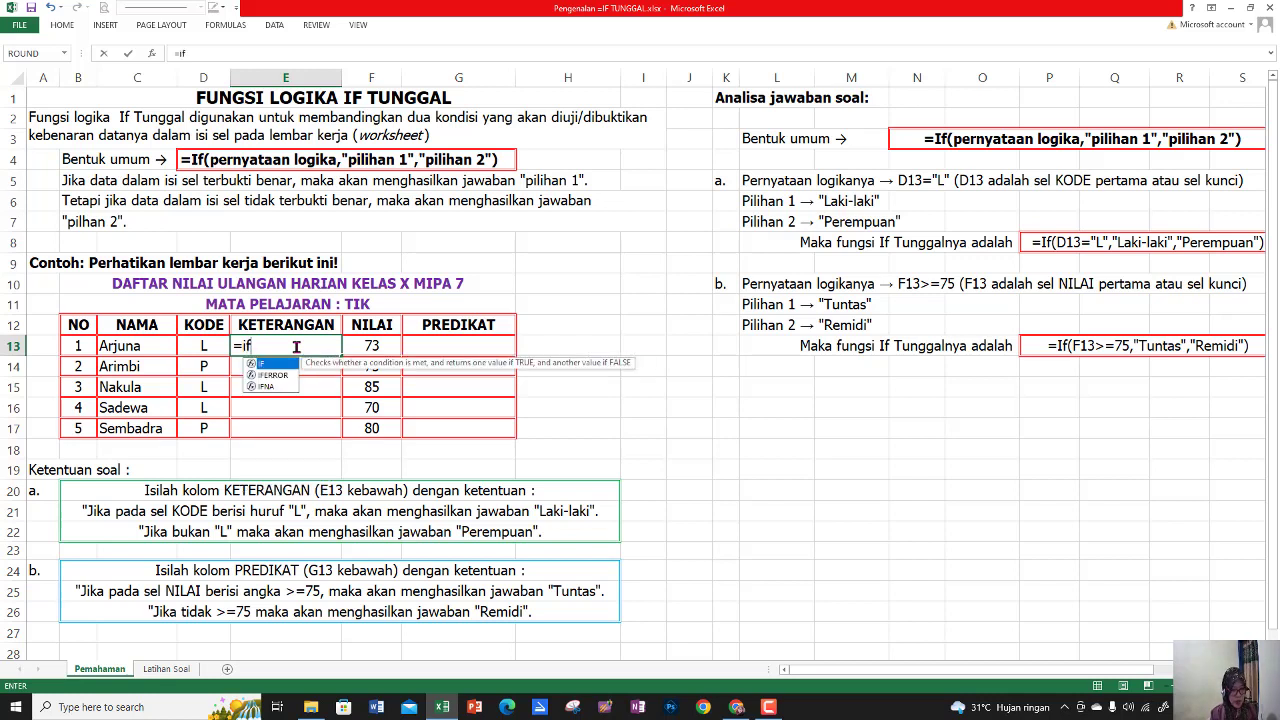
{"action": "type", "text": "("}
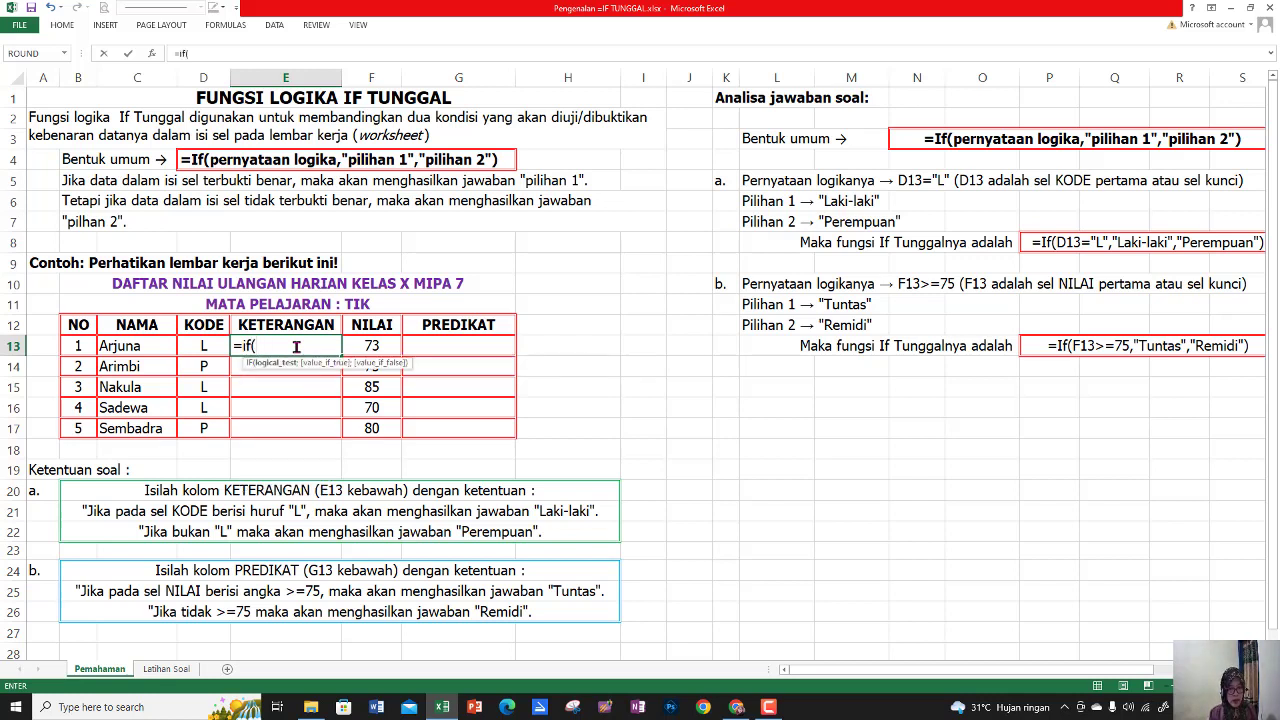
{"action": "left_click", "coordinate": [205, 348]}
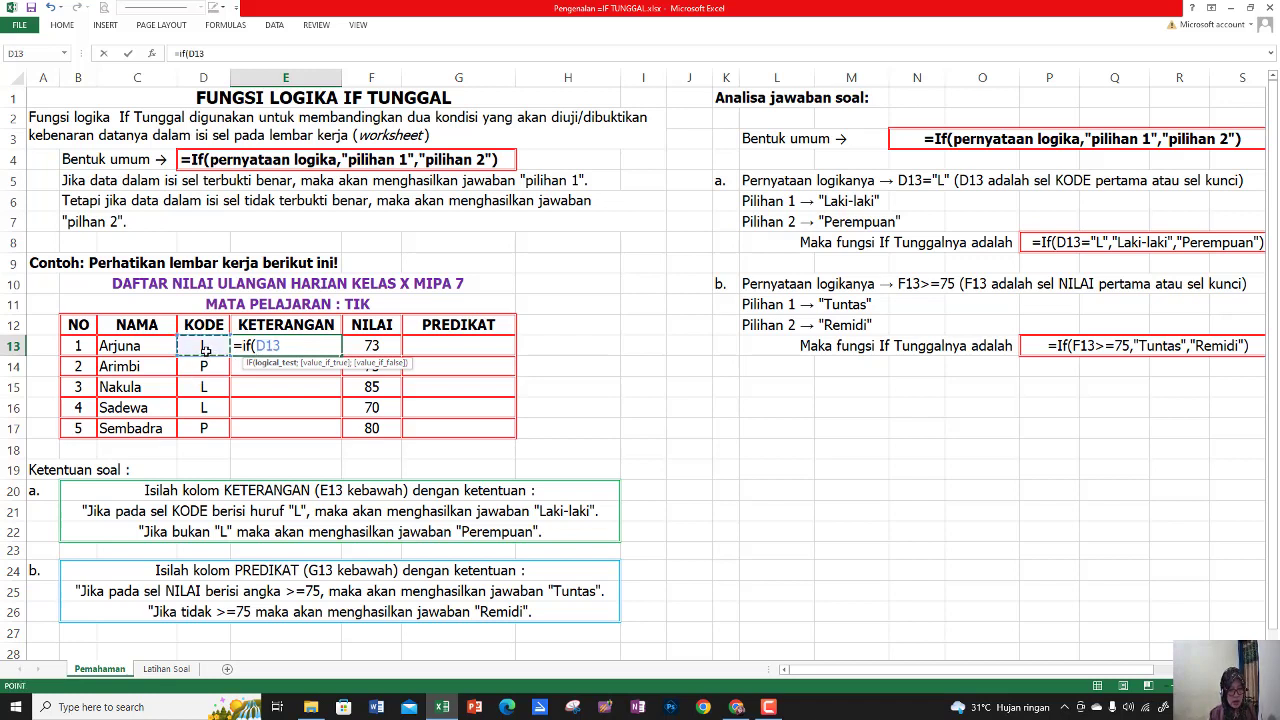
{"action": "type", "text": "=\"L"}
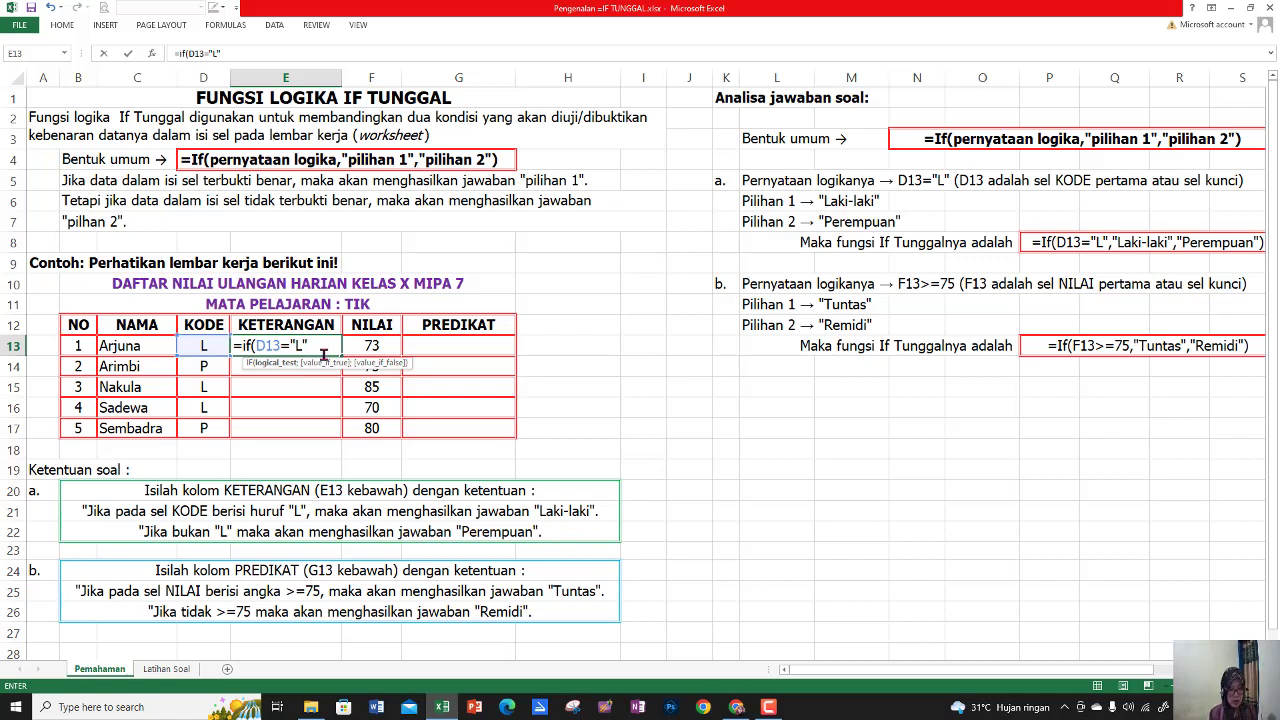
{"action": "type", "text": ";"}
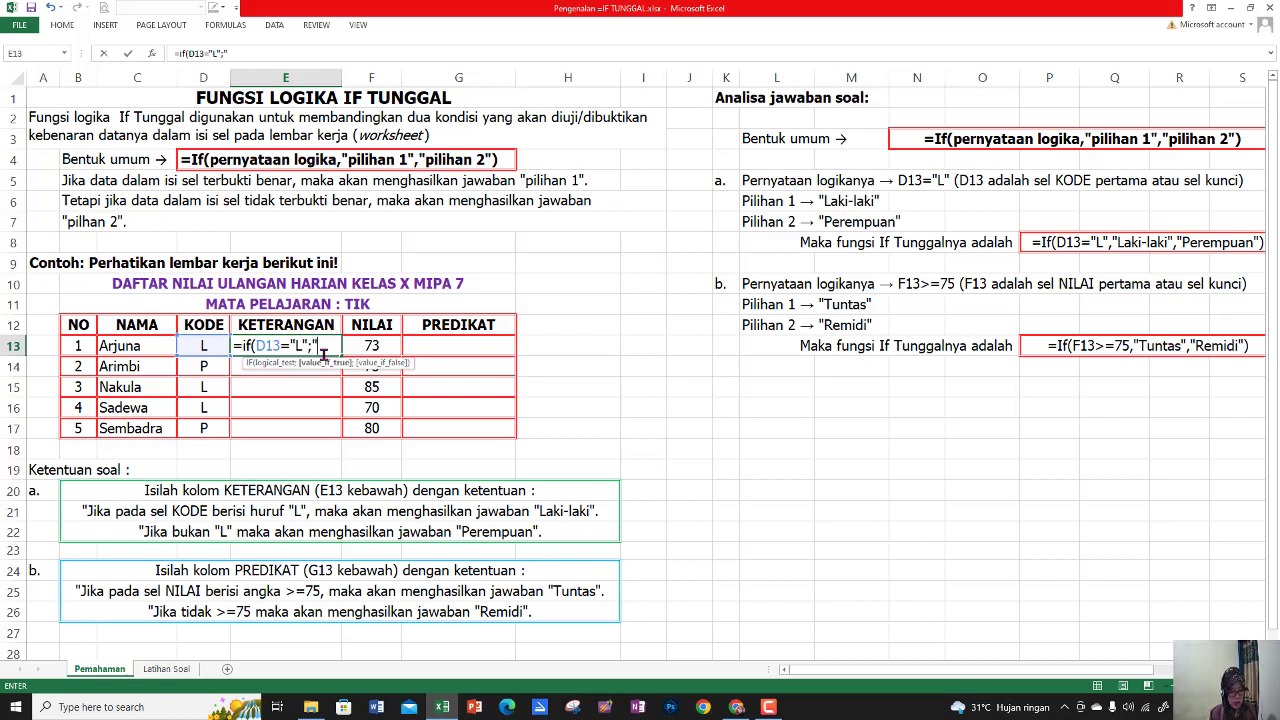
{"action": "type", "text": "\"Laki-laki\""}
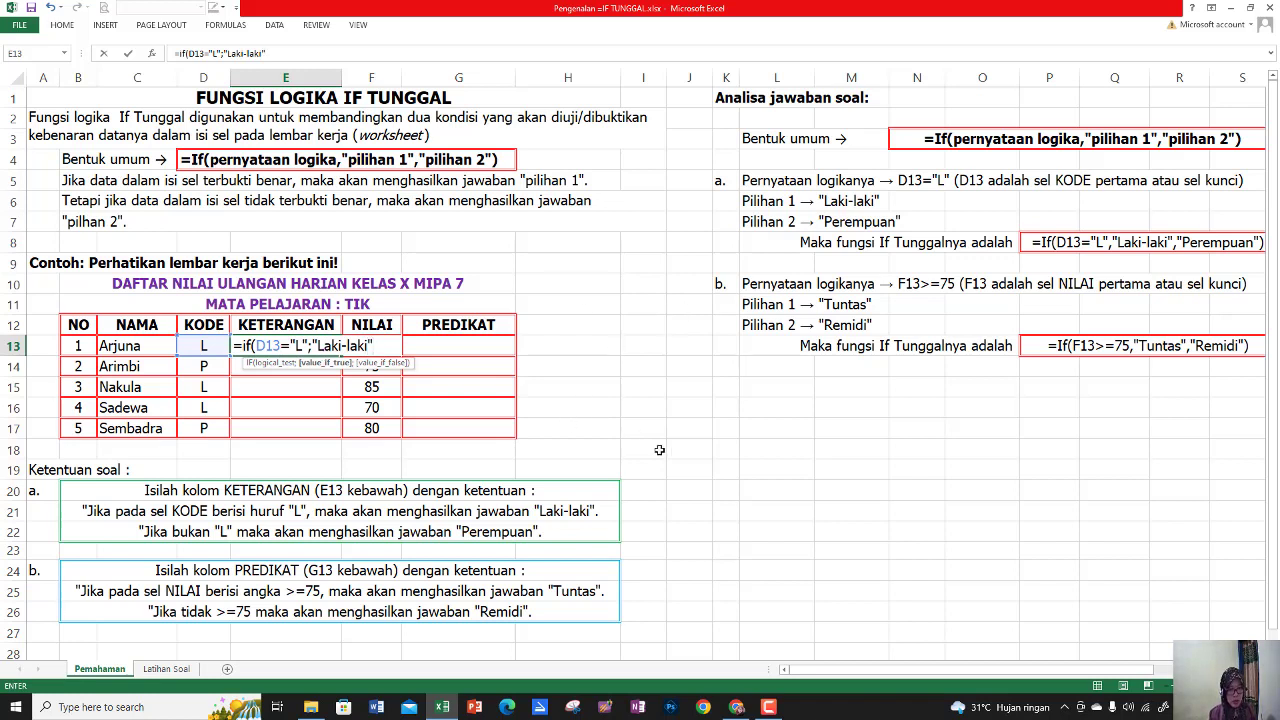
{"action": "type", "text": ";"}
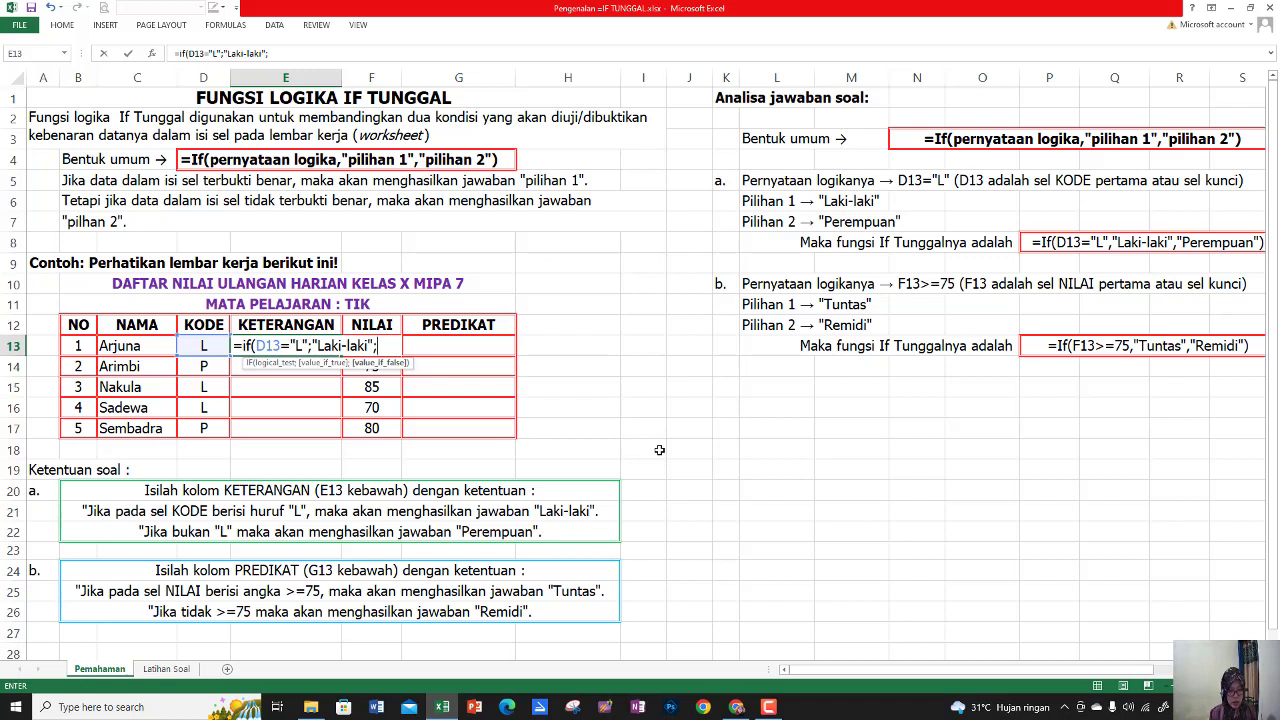
{"action": "type", "text": "\"Perempuan"}
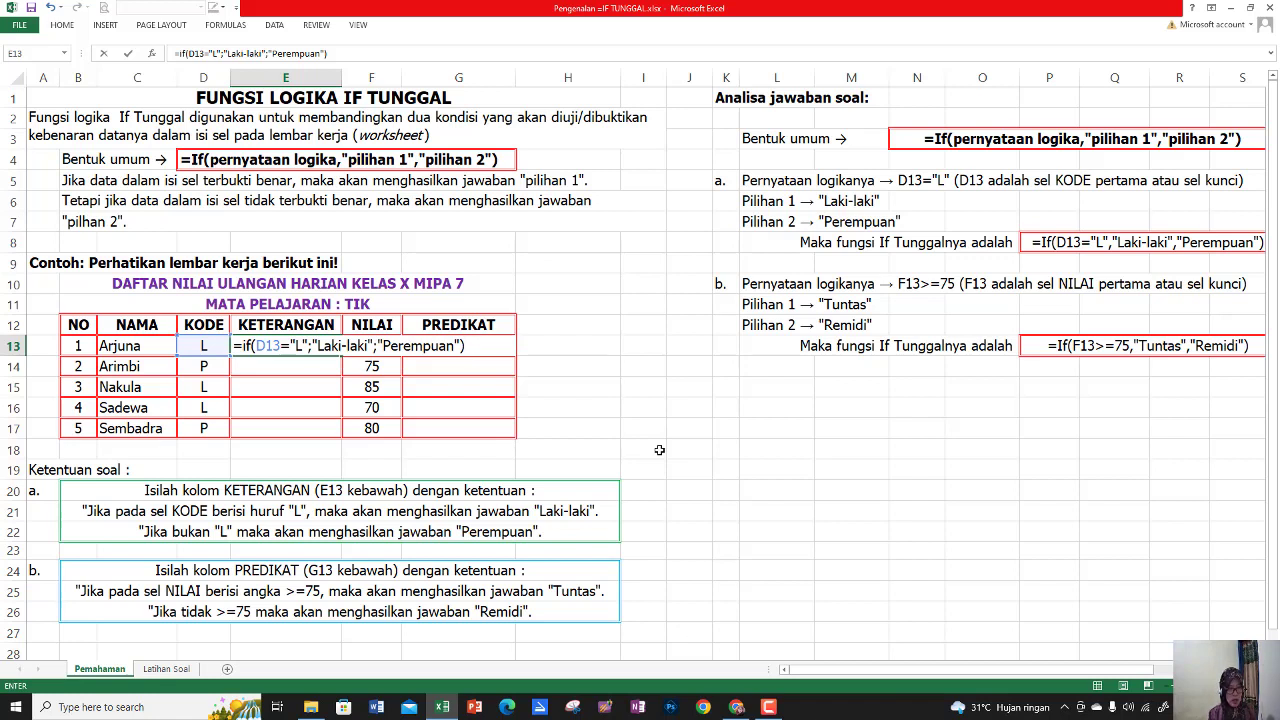
{"action": "key", "text": "Return"}
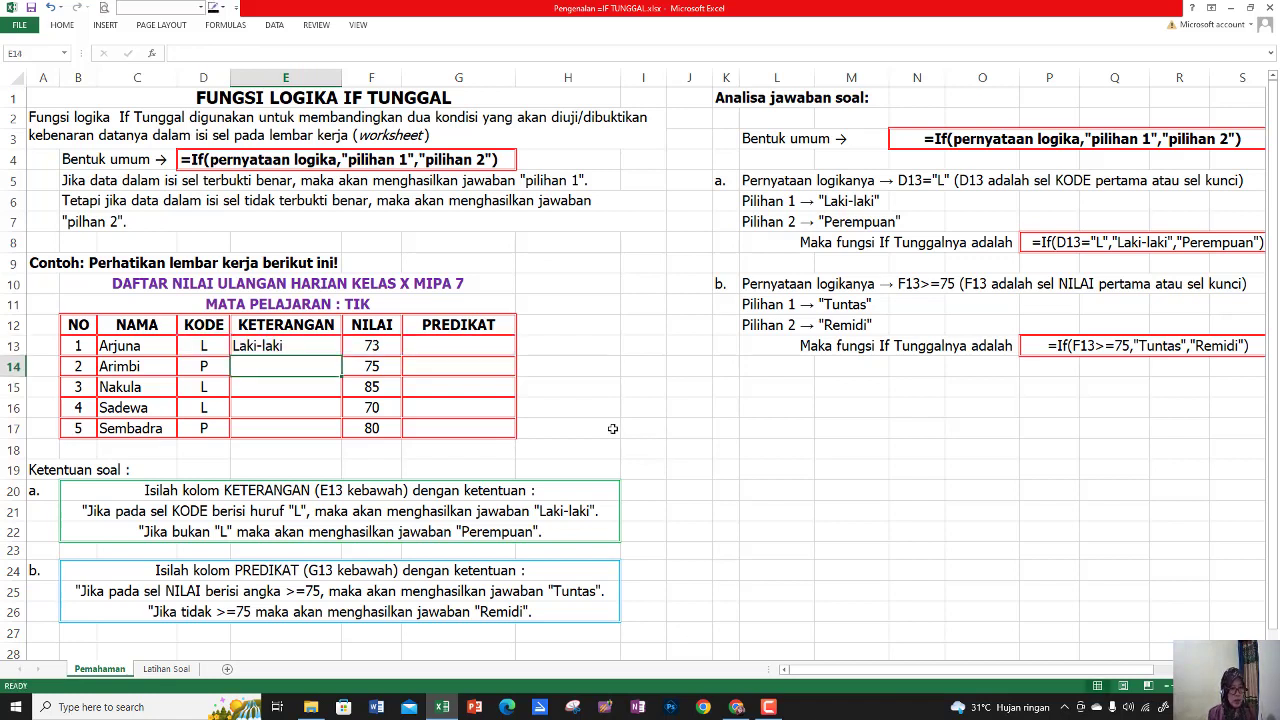
Fill the E13 formula down through E17 and check the copied formula in E14 against the original
{"action": "left_click", "coordinate": [279, 346]}
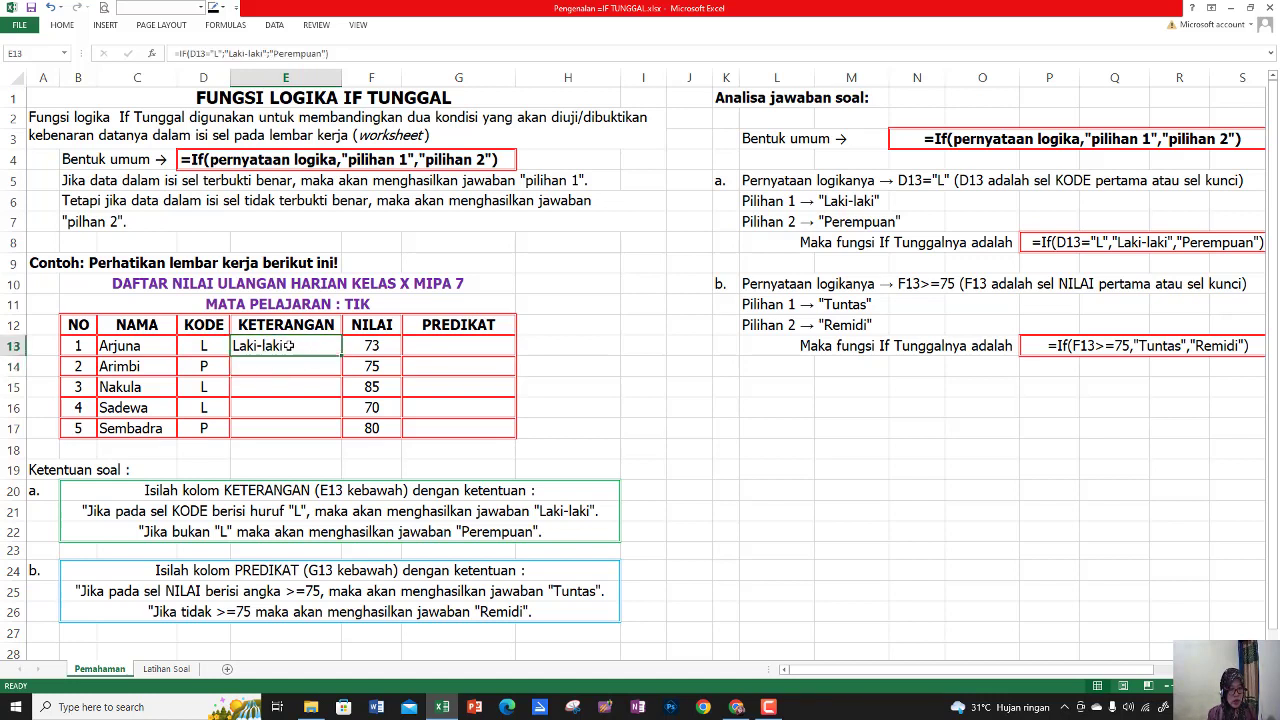
{"action": "left_click_drag", "start_coordinate": [343, 355], "coordinate": [339, 435]}
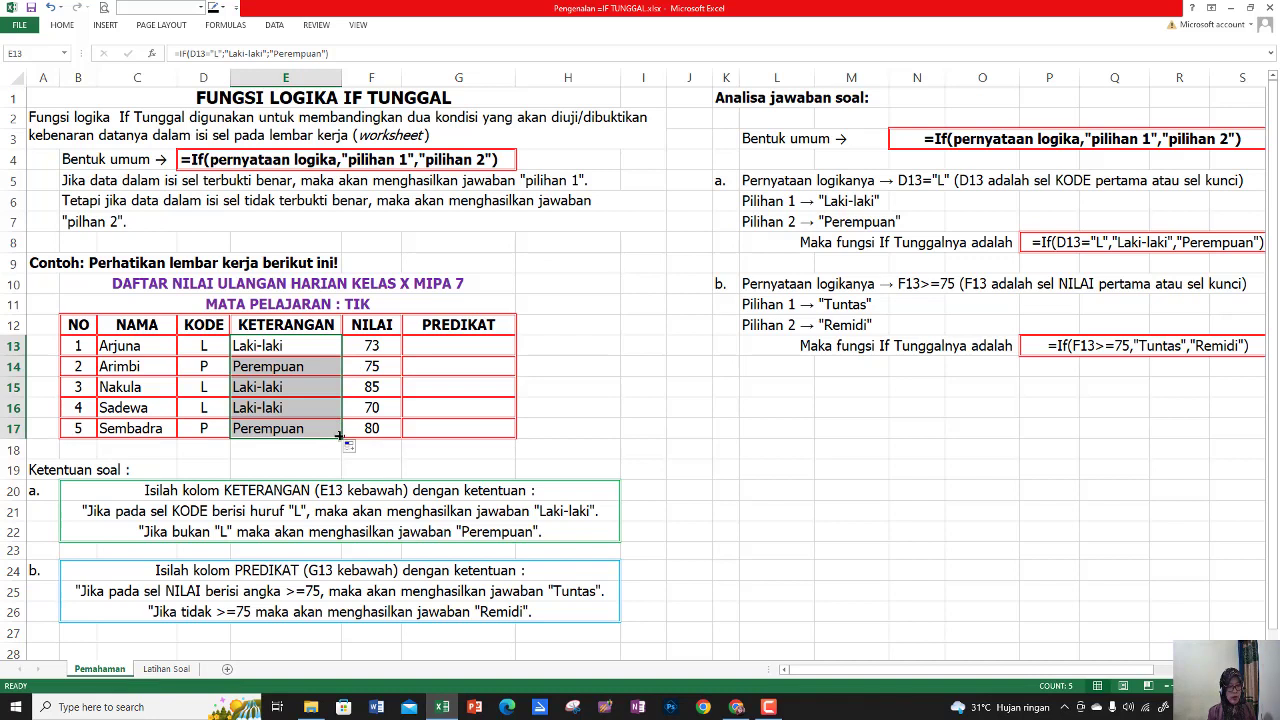
{"action": "left_click", "coordinate": [311, 375]}
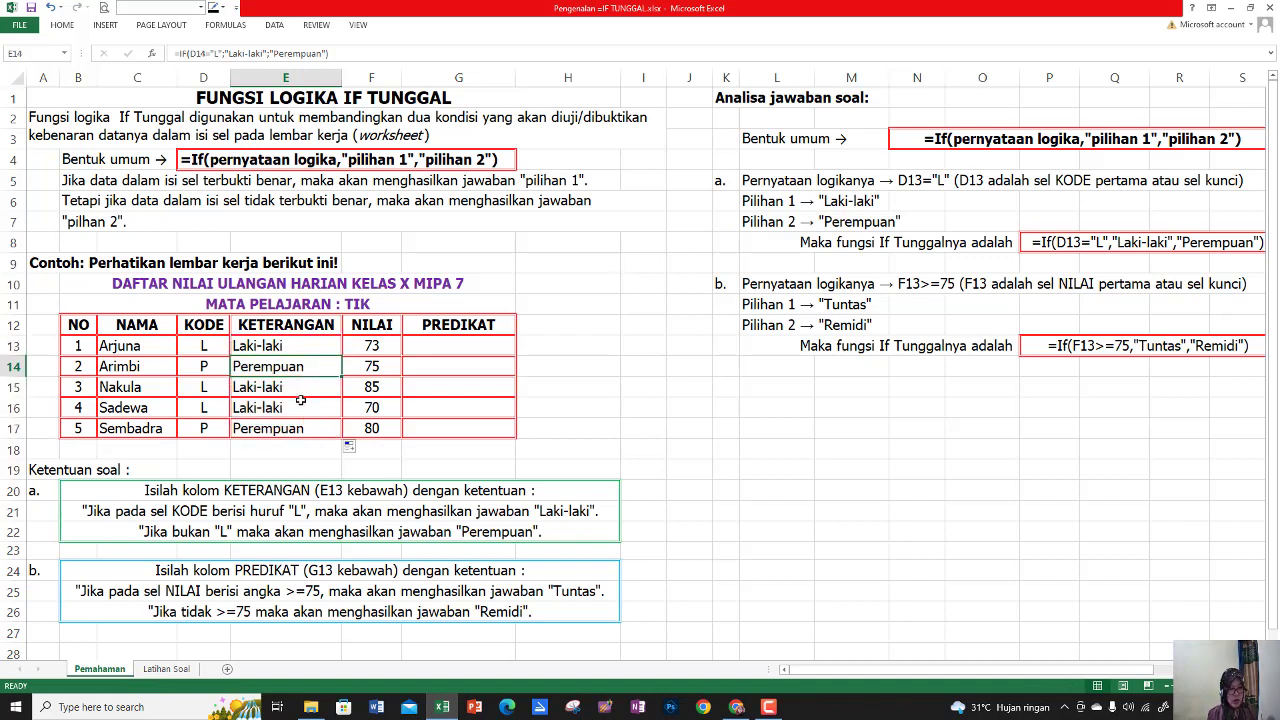
{"action": "left_click", "coordinate": [288, 346]}
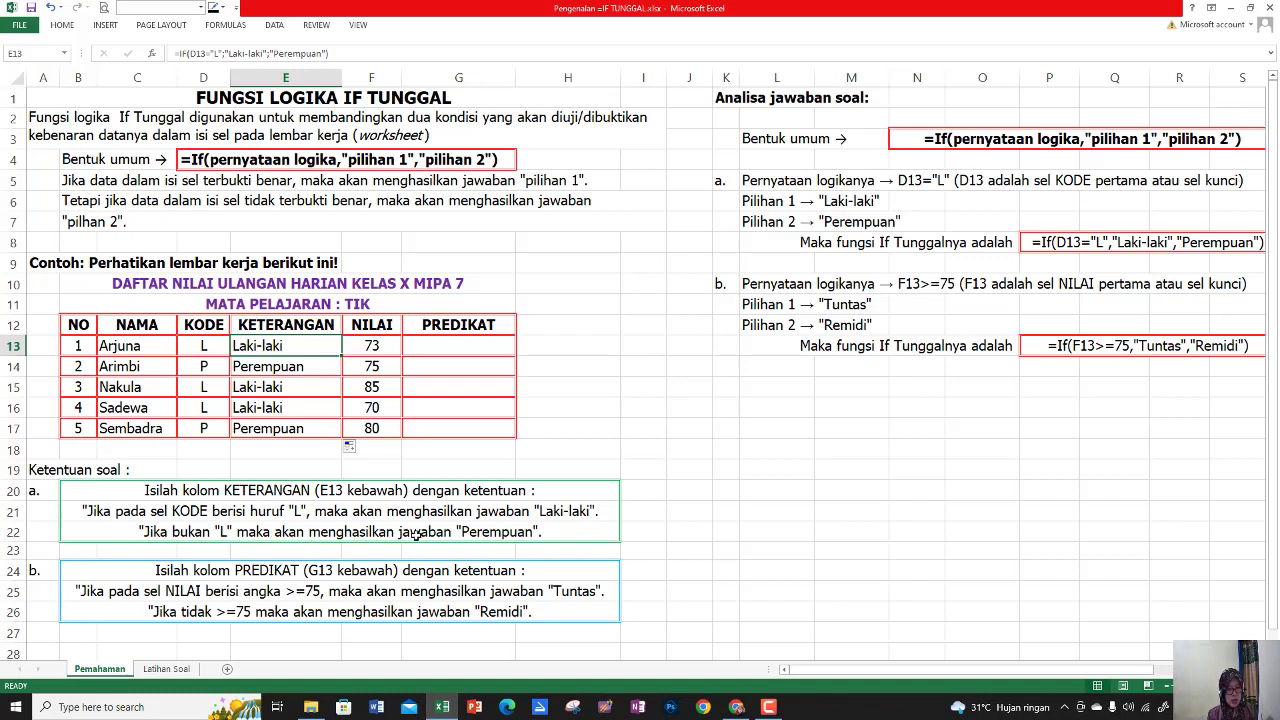
Test the KETERANGAN formula with other codes by setting D13 to A and D14 to Z
{"action": "left_click", "coordinate": [207, 348]}
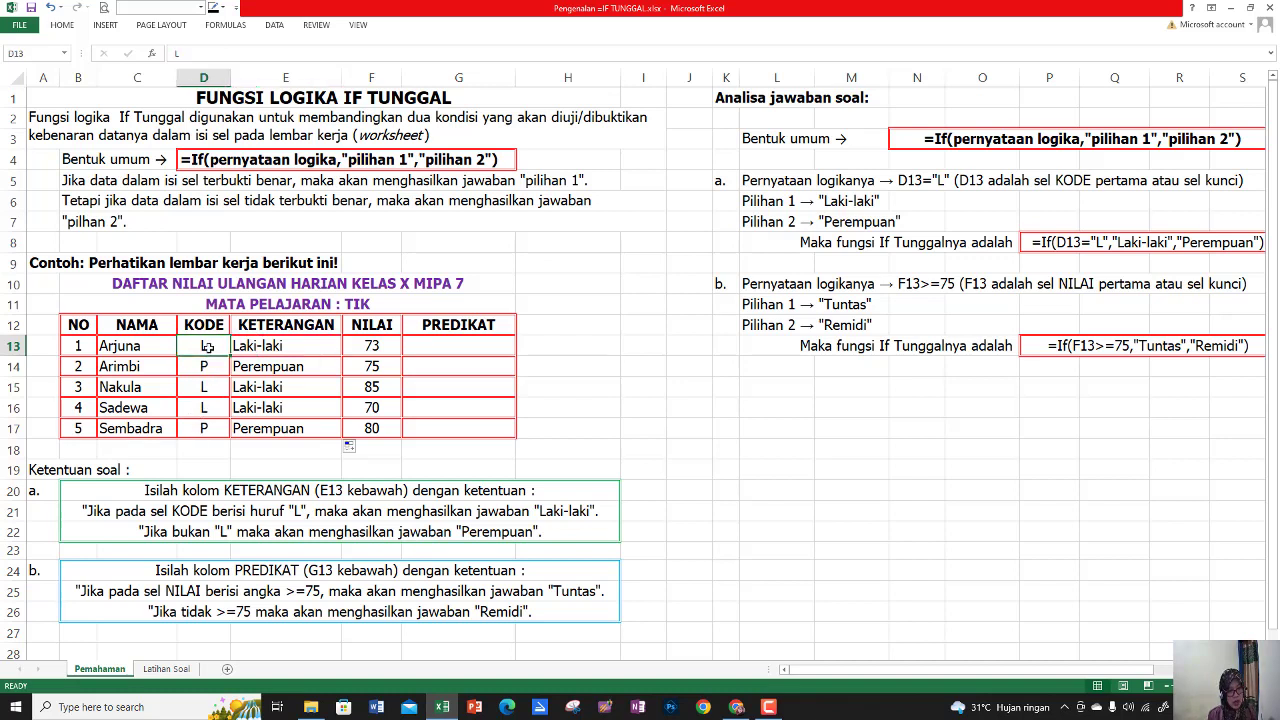
{"action": "type", "text": "A"}
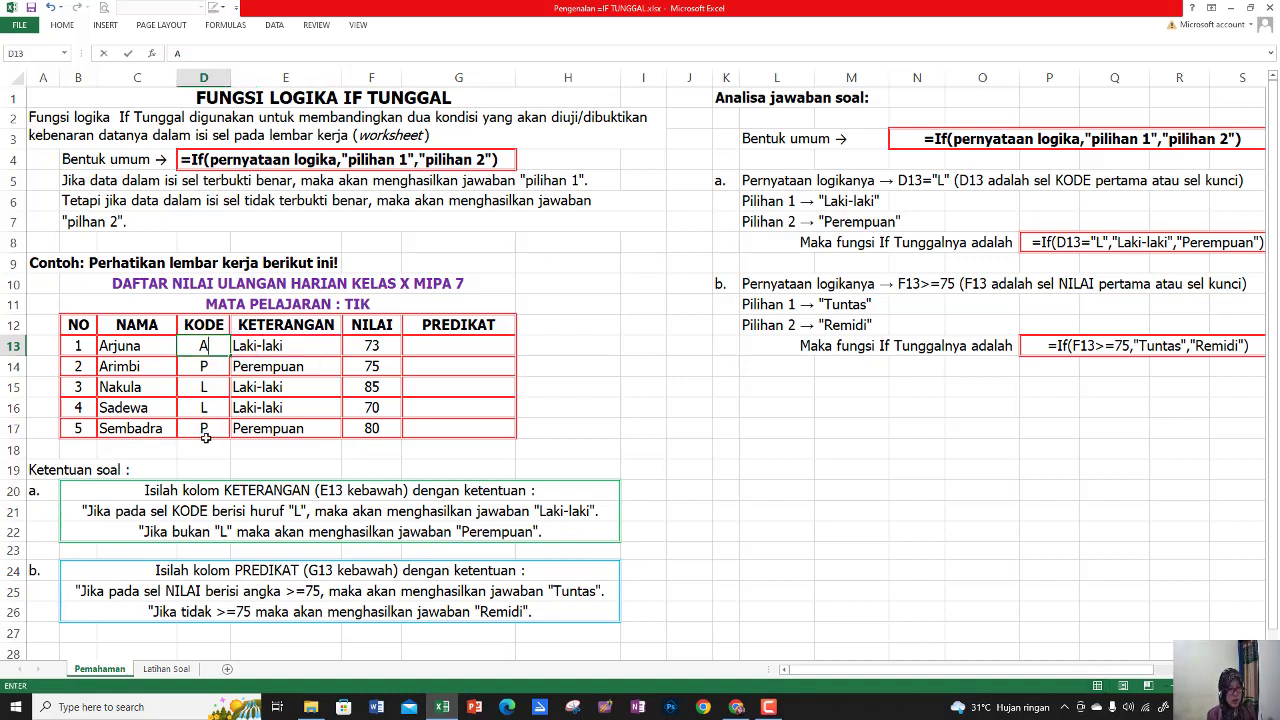
{"action": "key", "text": "Return"}
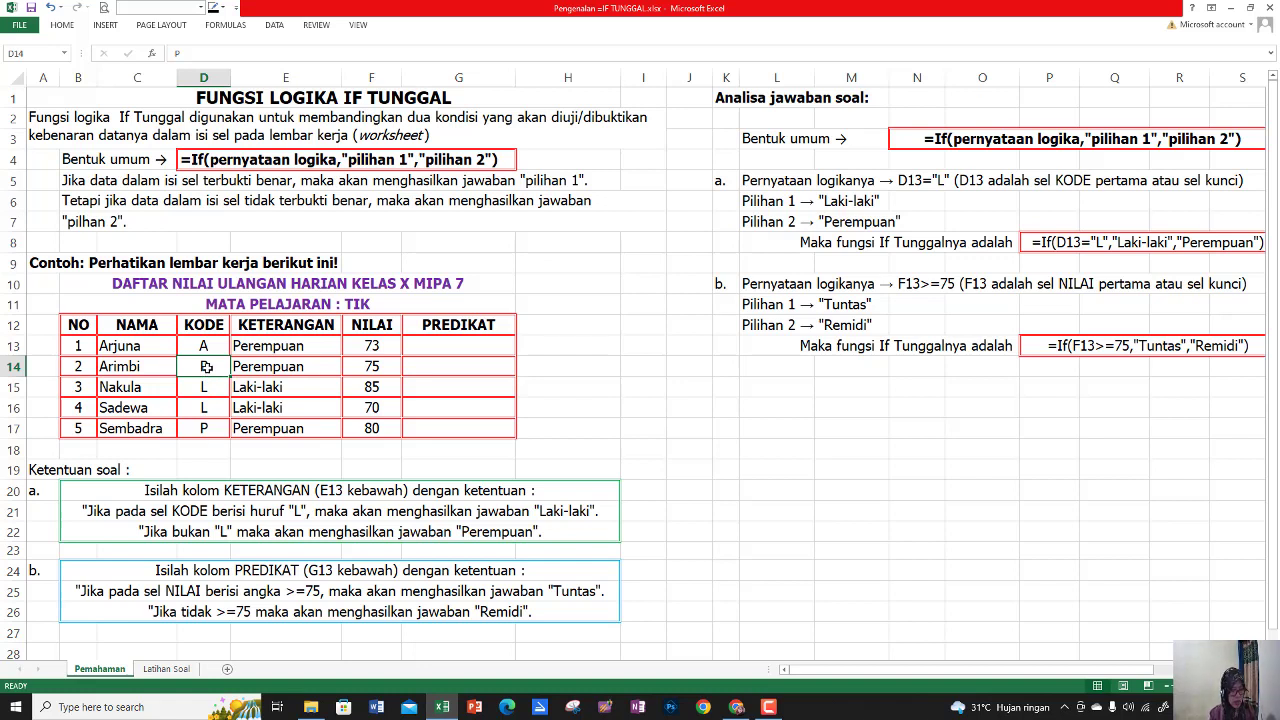
{"action": "type", "text": "z"}
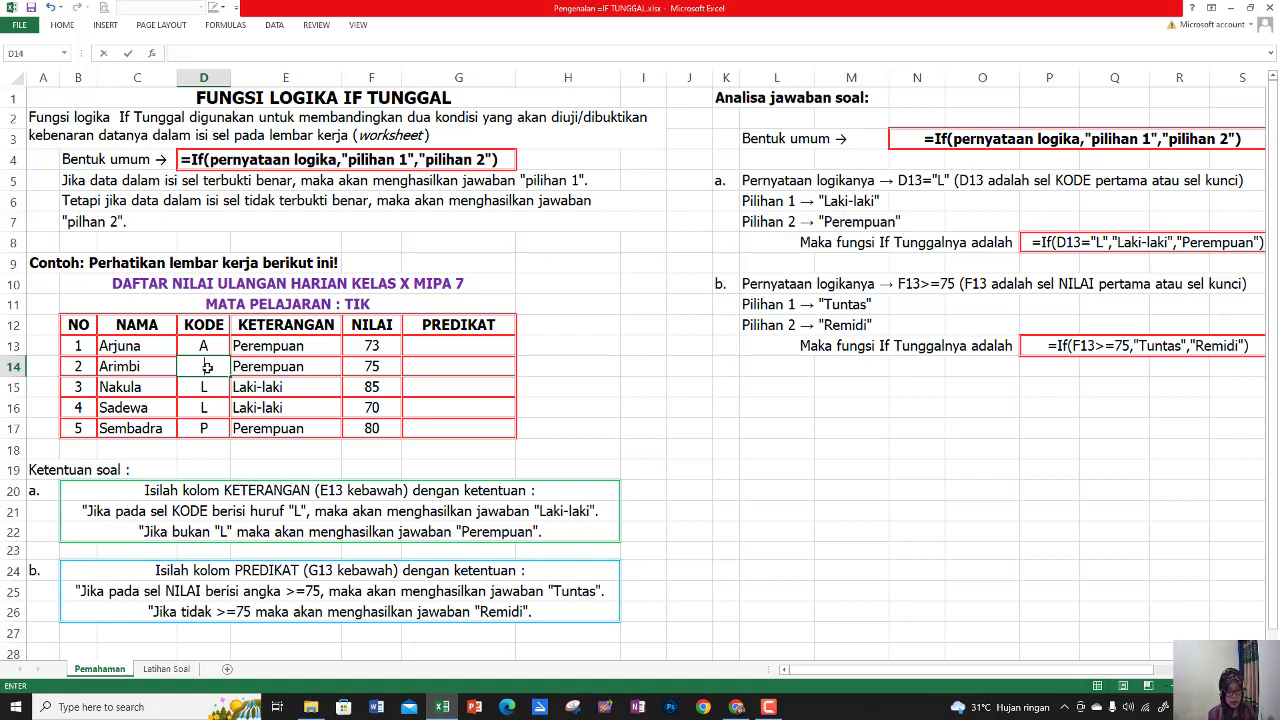
{"action": "key", "text": "Return"}
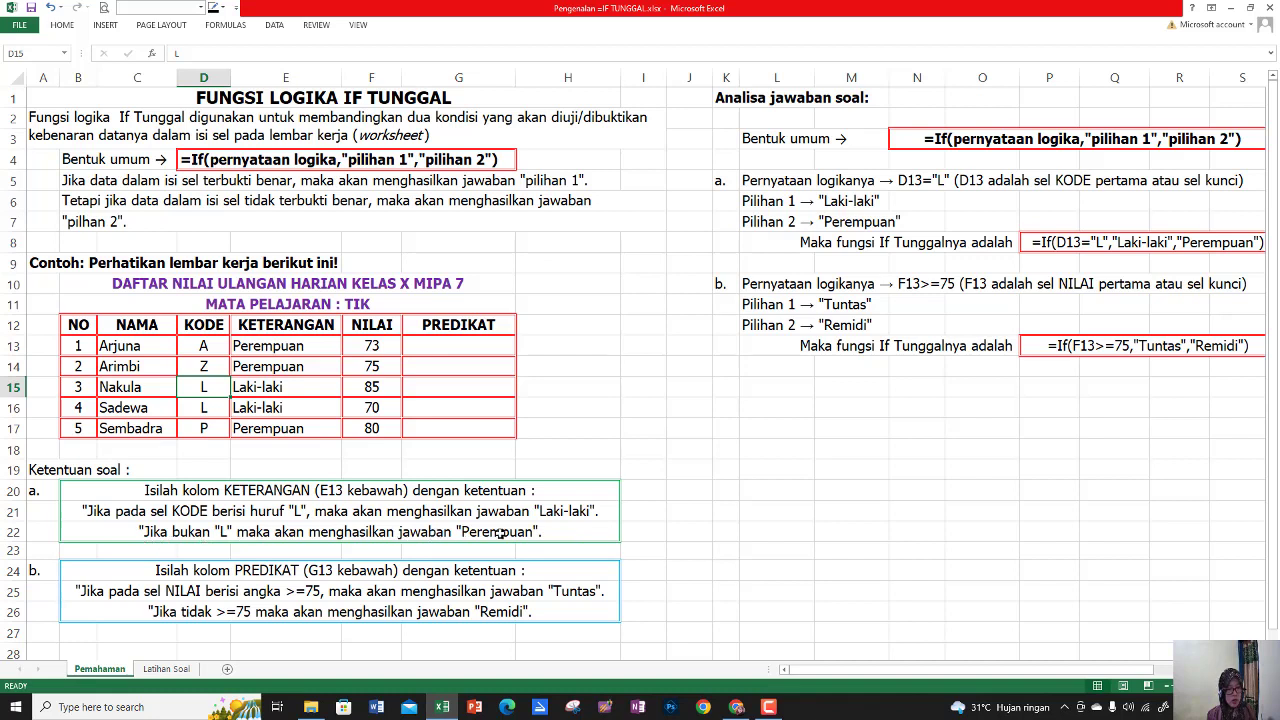
Restore the original KODE values by setting D13 to L and D14 to P
{"action": "left_click", "coordinate": [197, 346]}
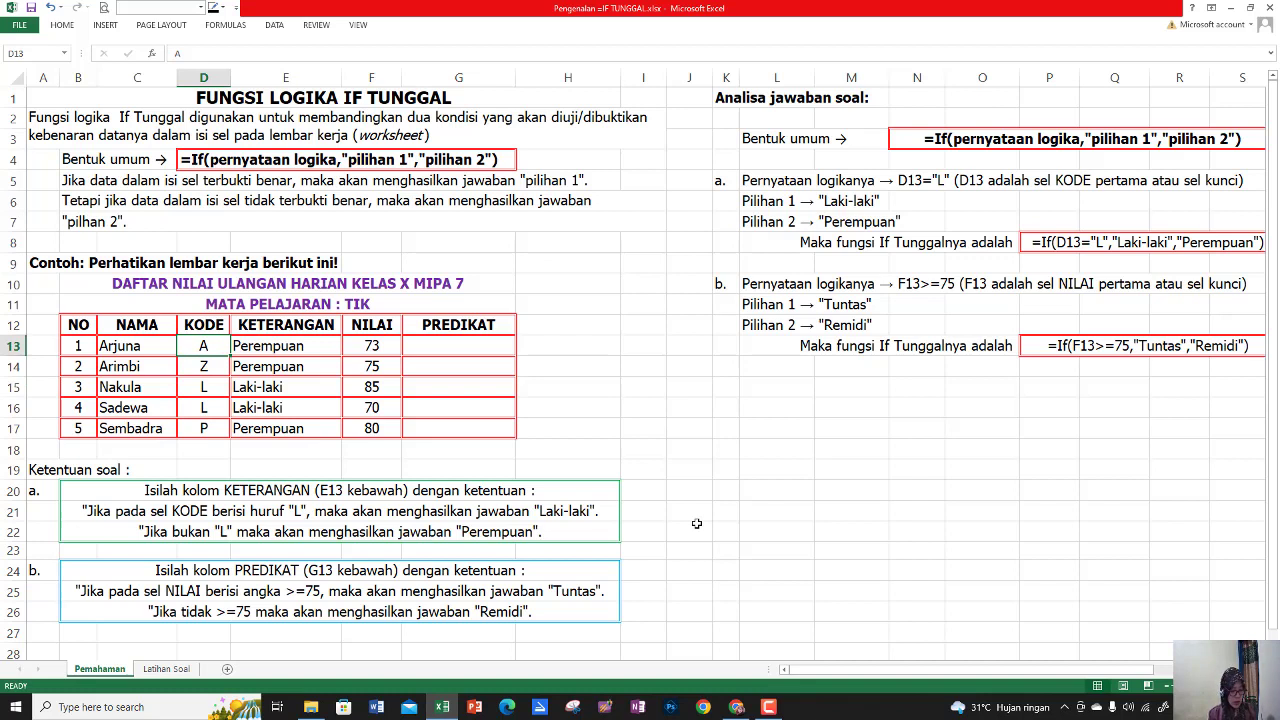
{"action": "type", "text": "l"}
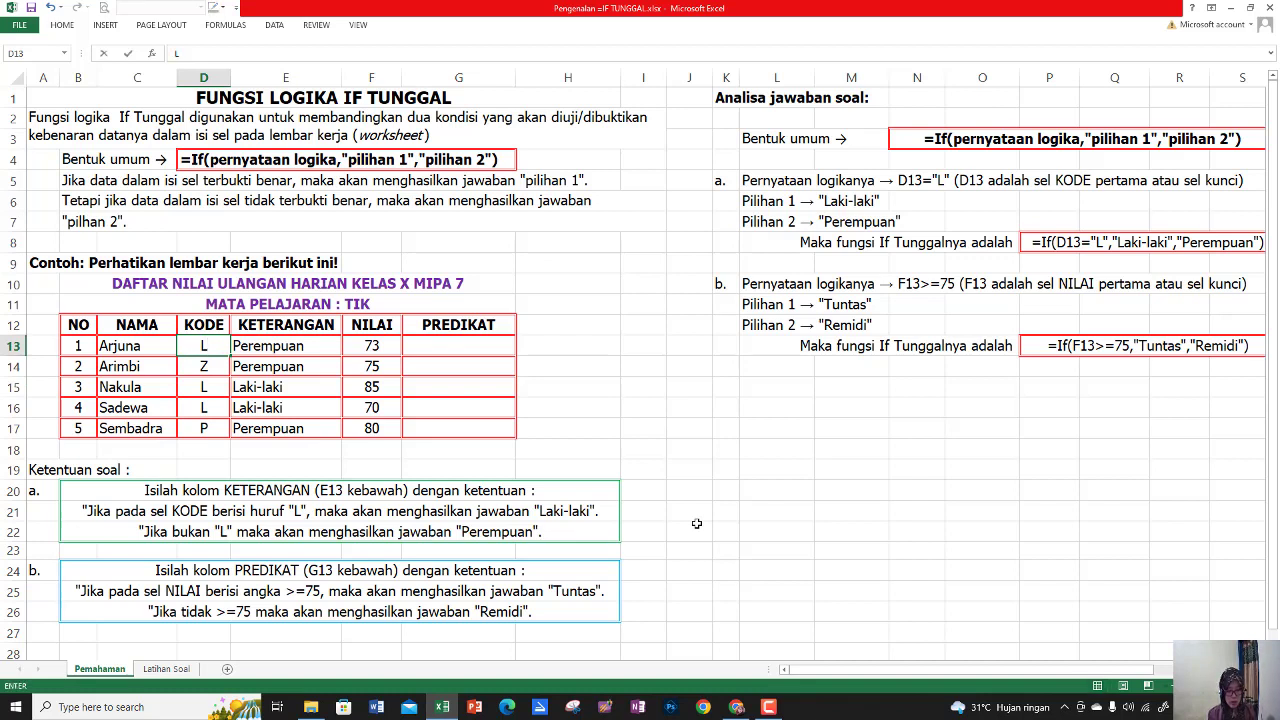
{"action": "key", "text": "Return"}
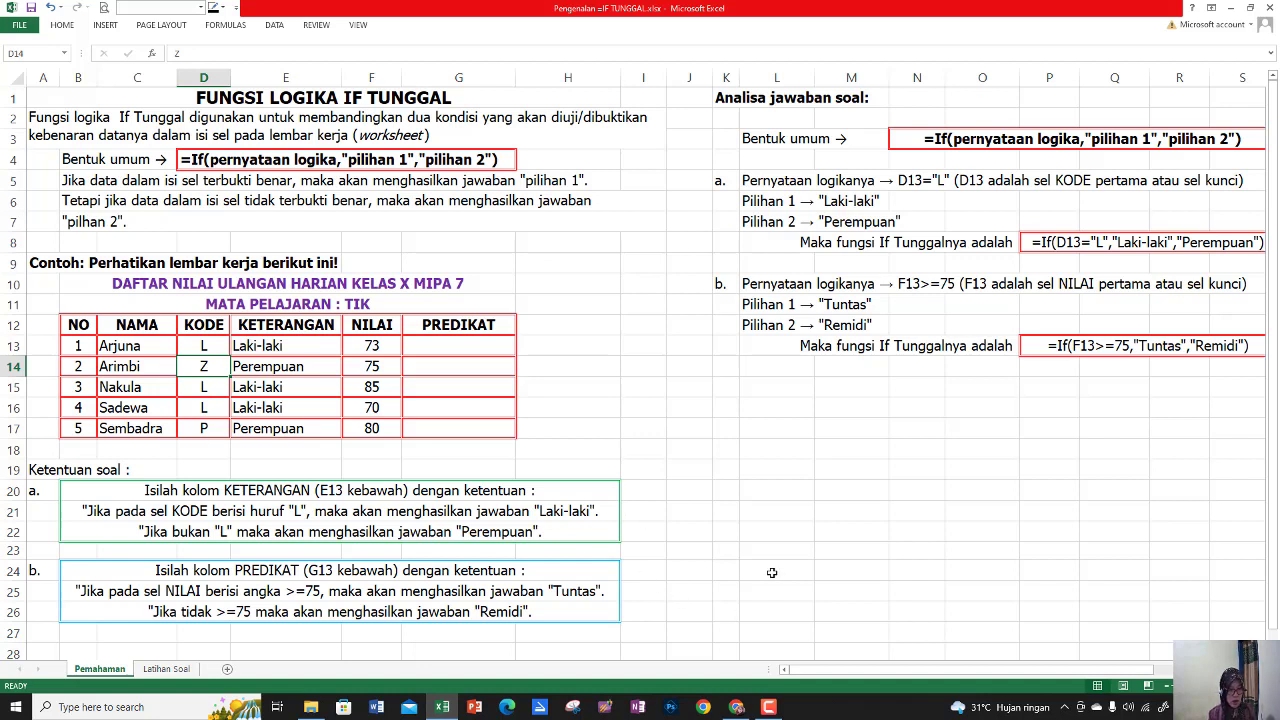
{"action": "type", "text": "P"}
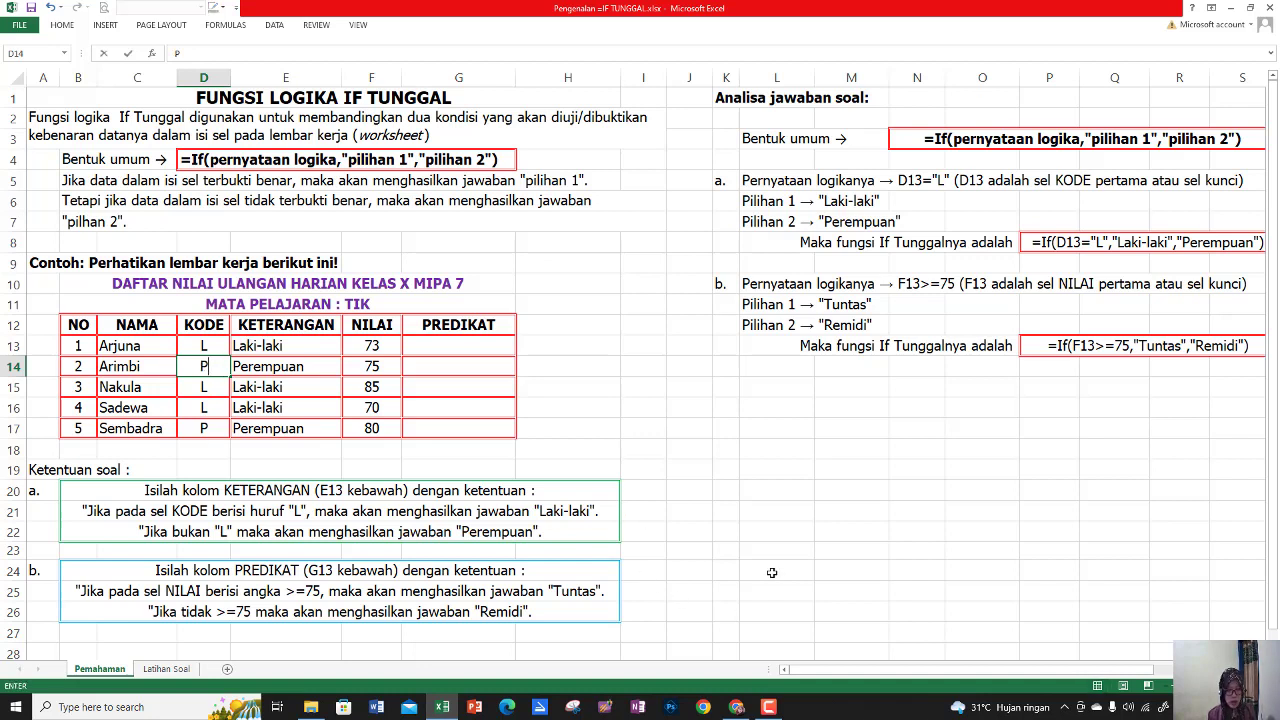
{"action": "key", "text": "Return"}
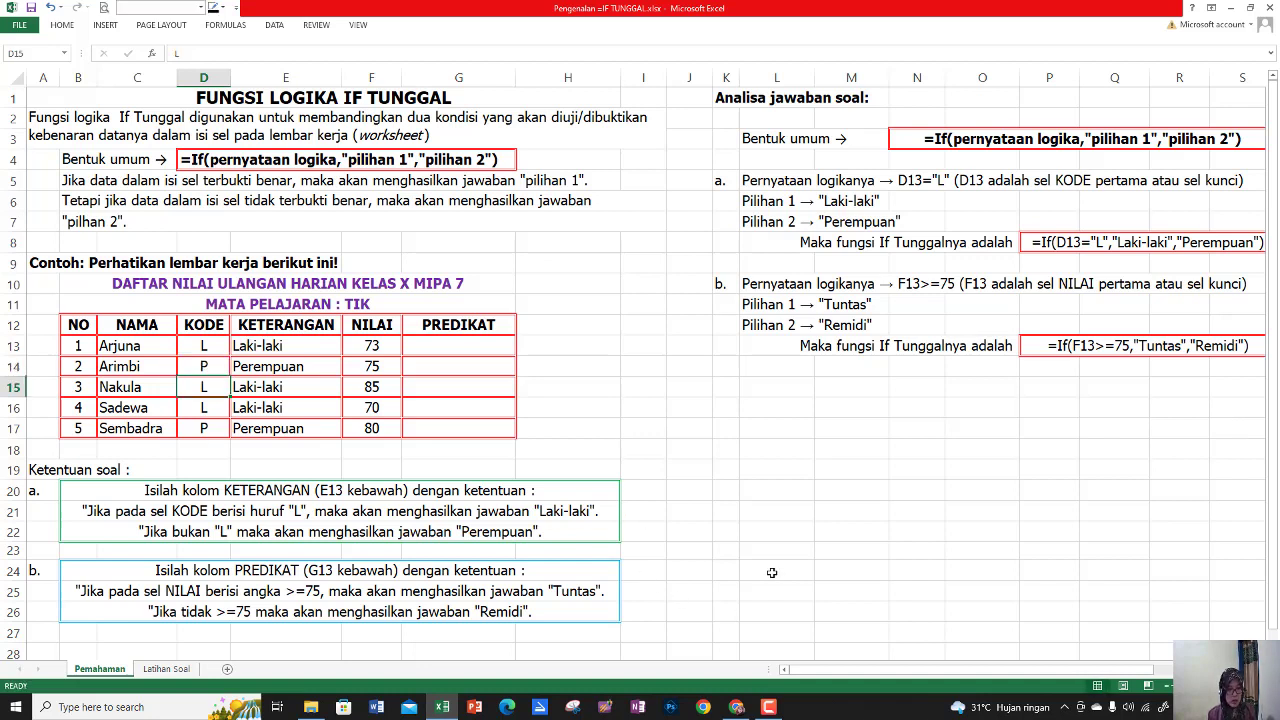
{"action": "left_click", "coordinate": [773, 496]}
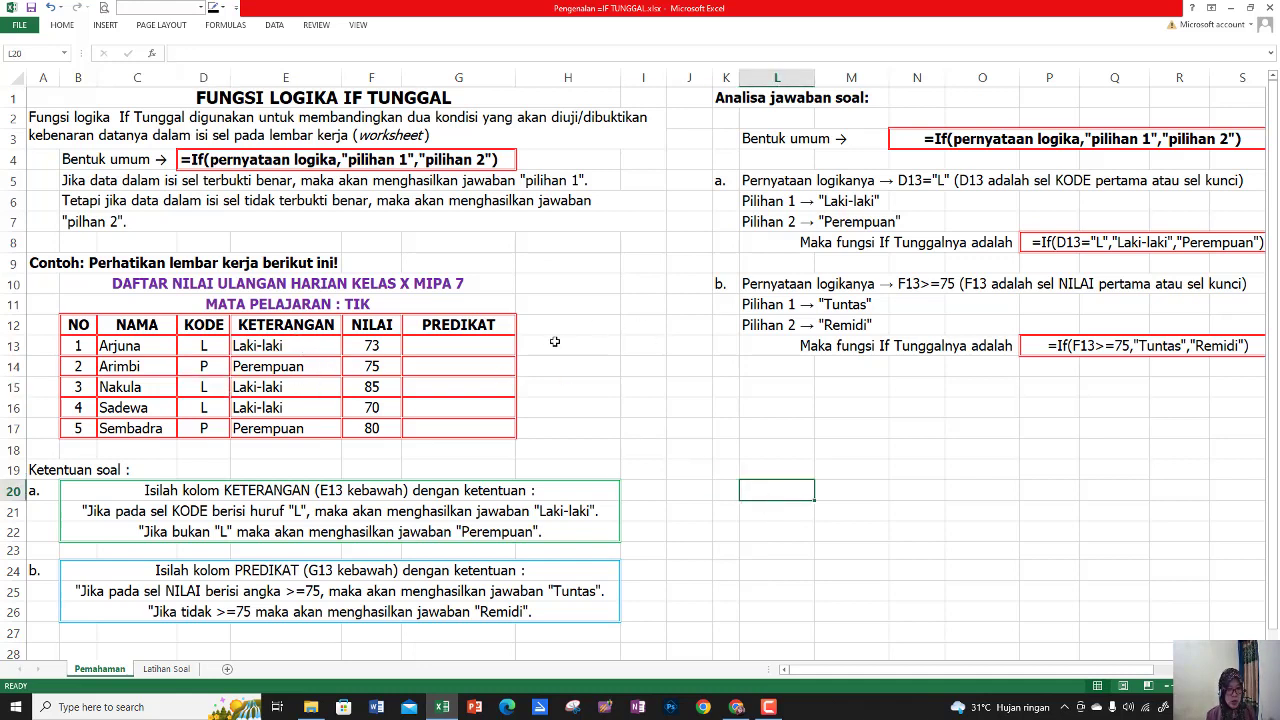
Enter the formula =IF(F13>=75;"Tuntas";"Remidi") in cell G13 of the PREDIKAT column
{"action": "left_click", "coordinate": [492, 346]}
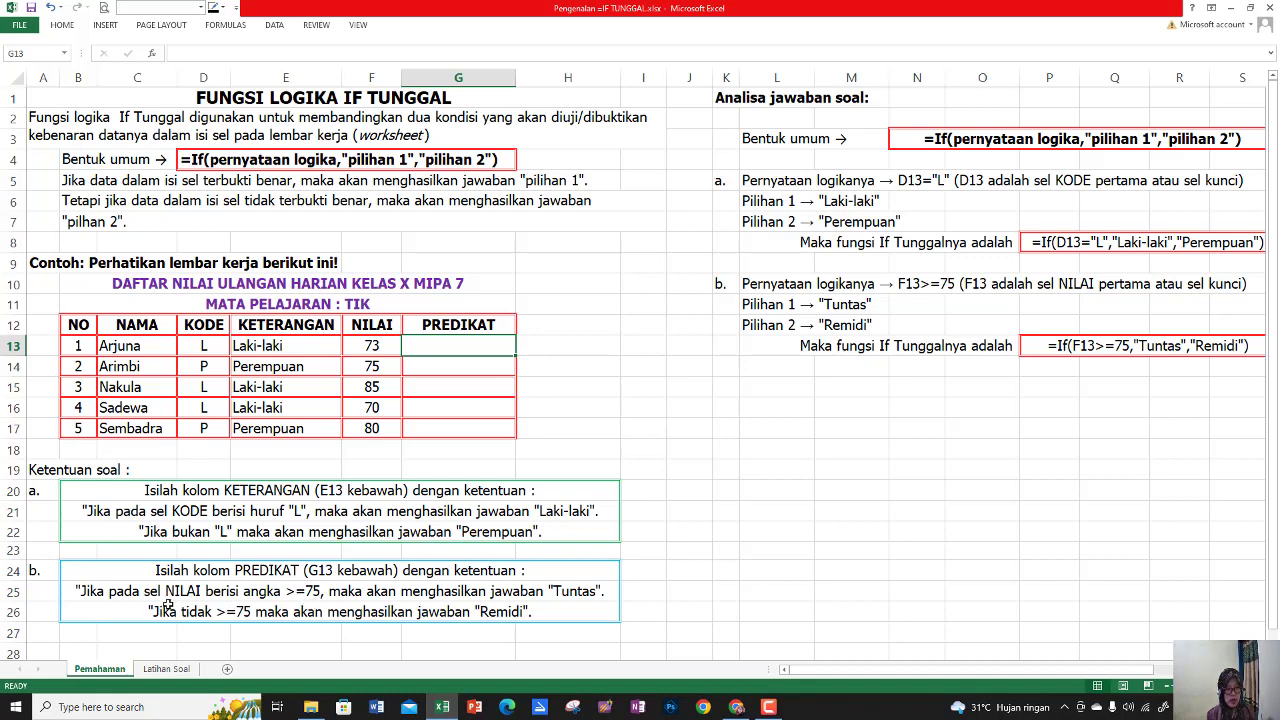
{"action": "left_click", "coordinate": [383, 347]}
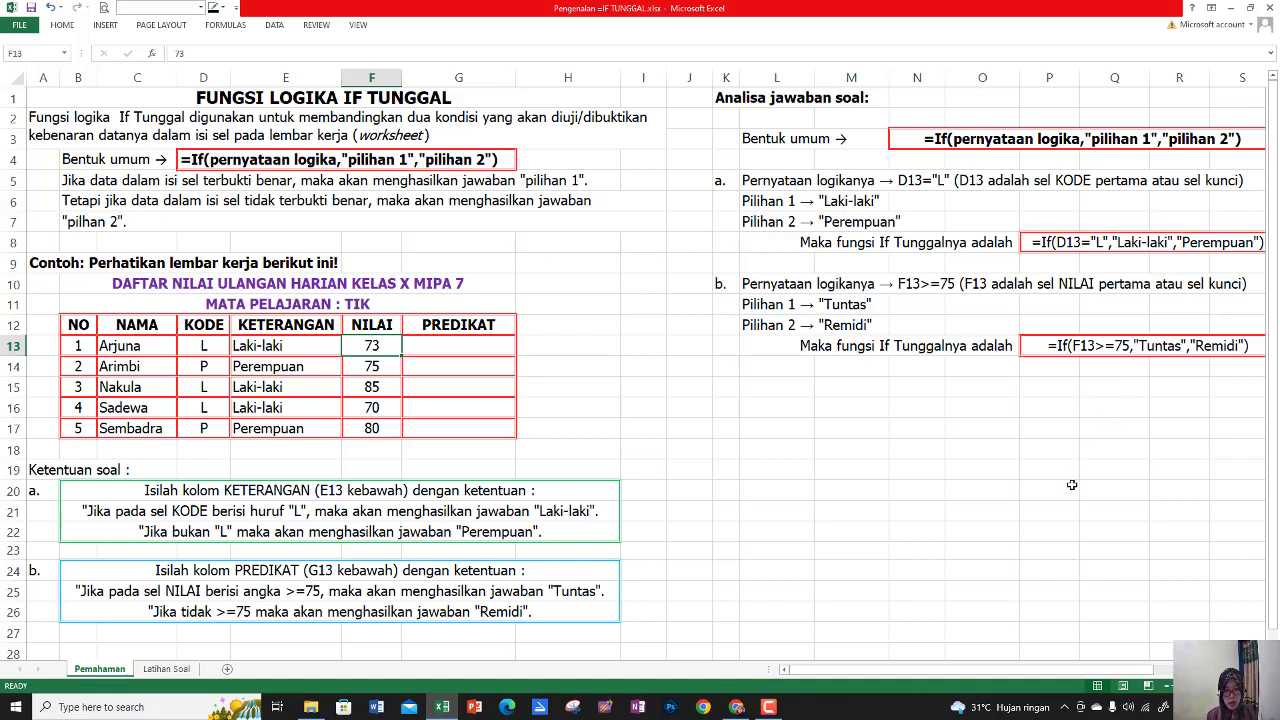
{"action": "left_click", "coordinate": [461, 349]}
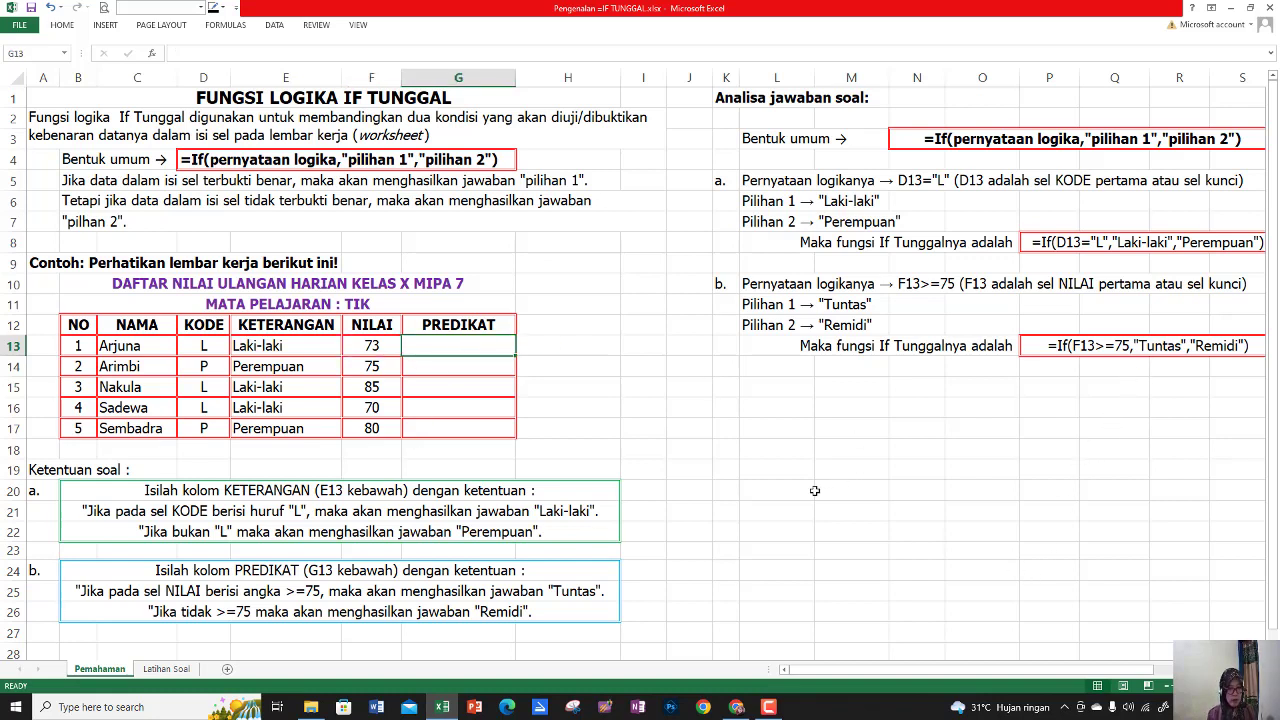
{"action": "type", "text": "="}
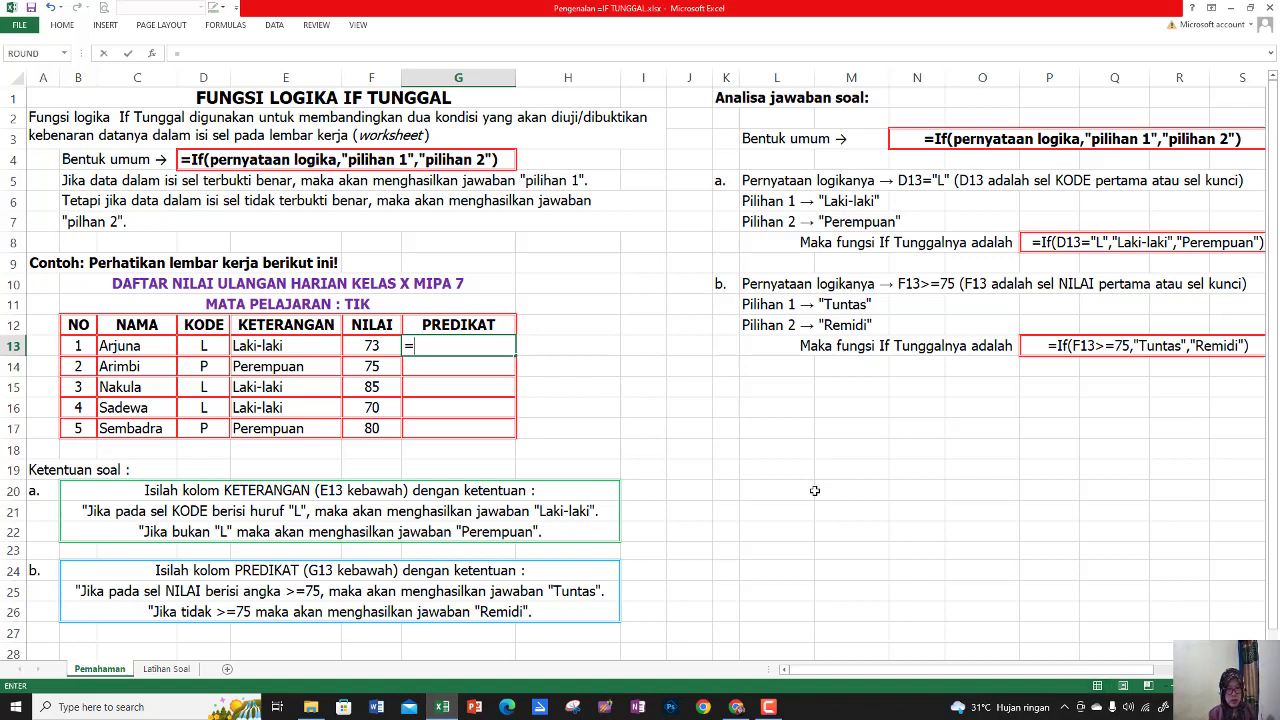
{"action": "type", "text": "IF"}
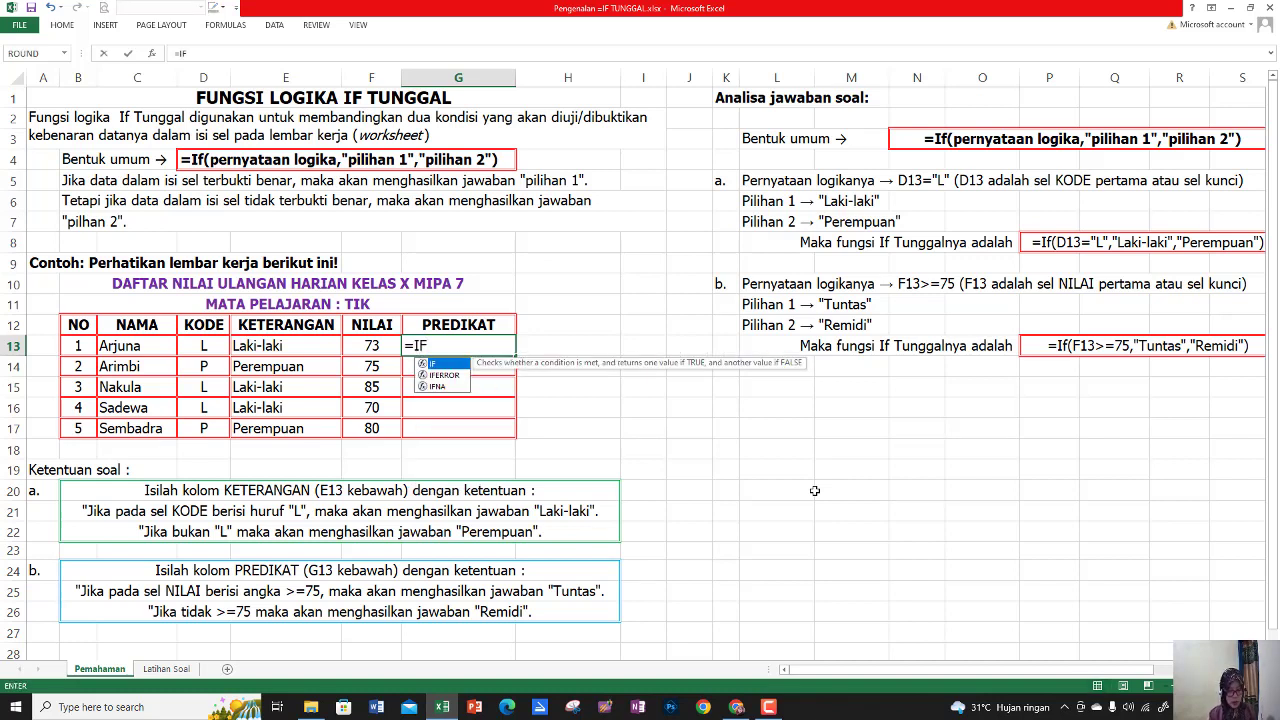
{"action": "type", "text": "("}
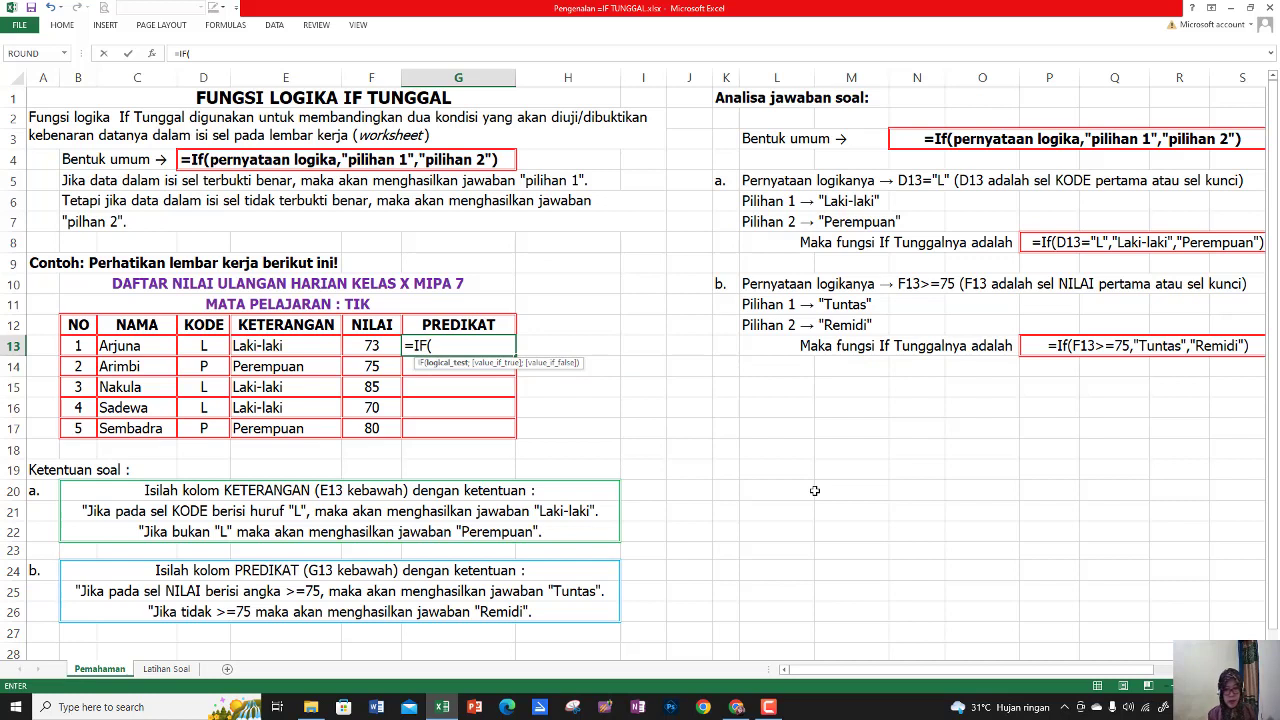
{"action": "left_click", "coordinate": [380, 348]}
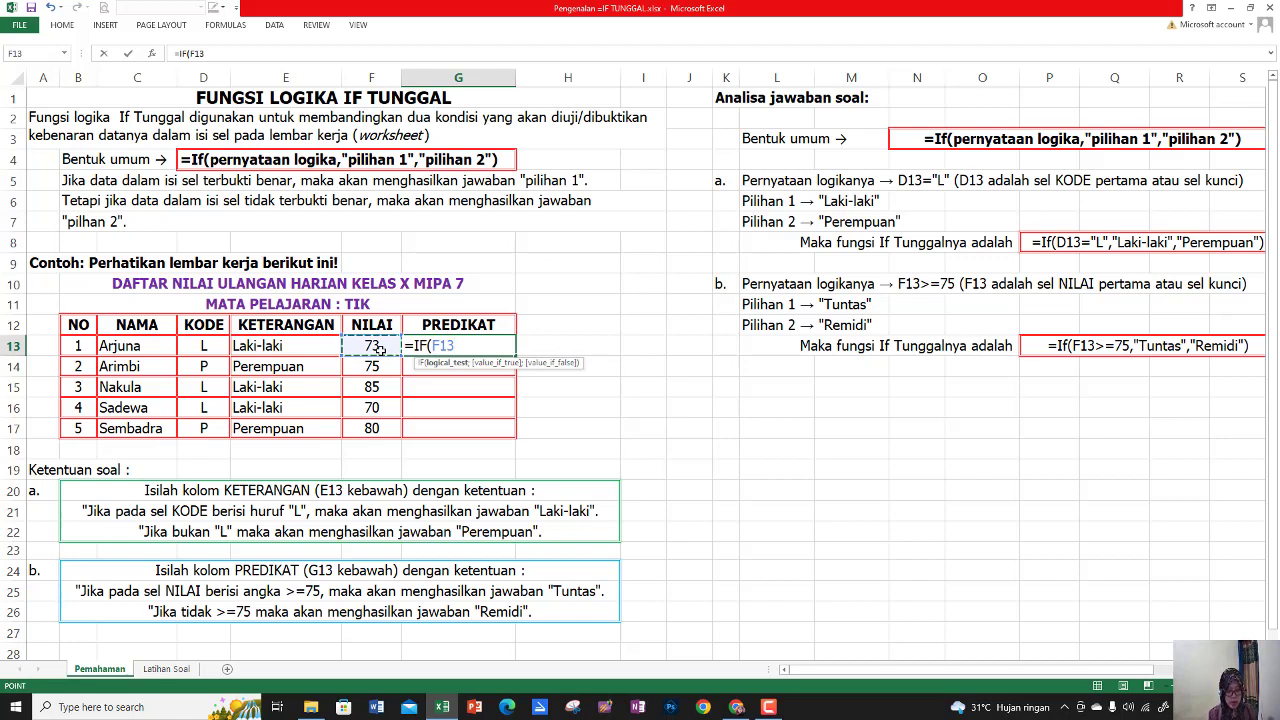
{"action": "type", "text": ">"}
{"action": "type", "text": "=75;"}
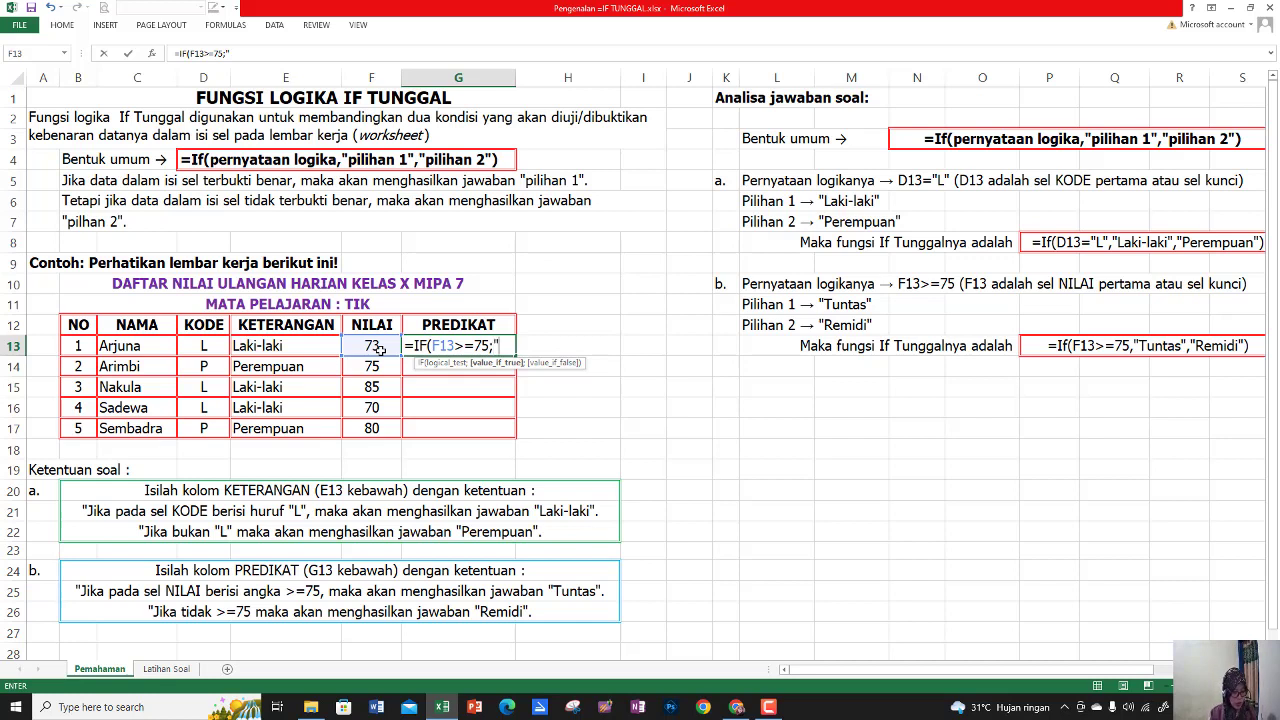
{"action": "type", "text": "\"tUNTAS"}
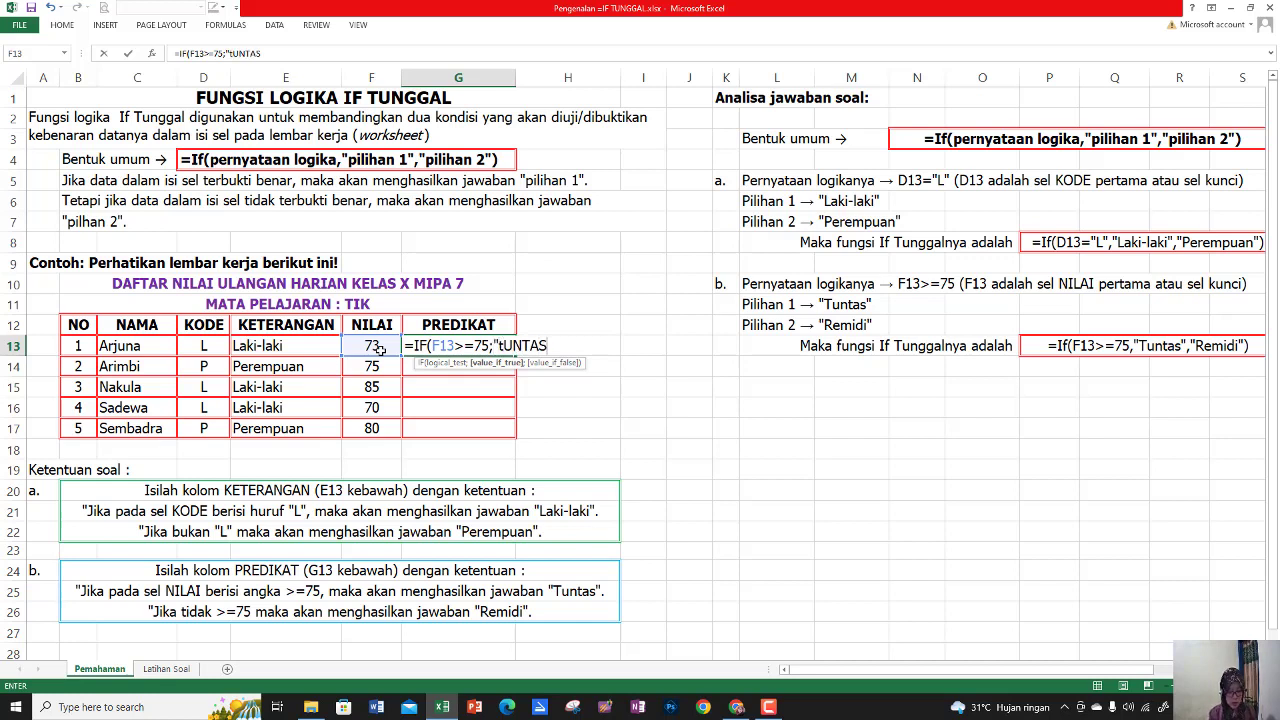
{"action": "type", "text": "\";"}
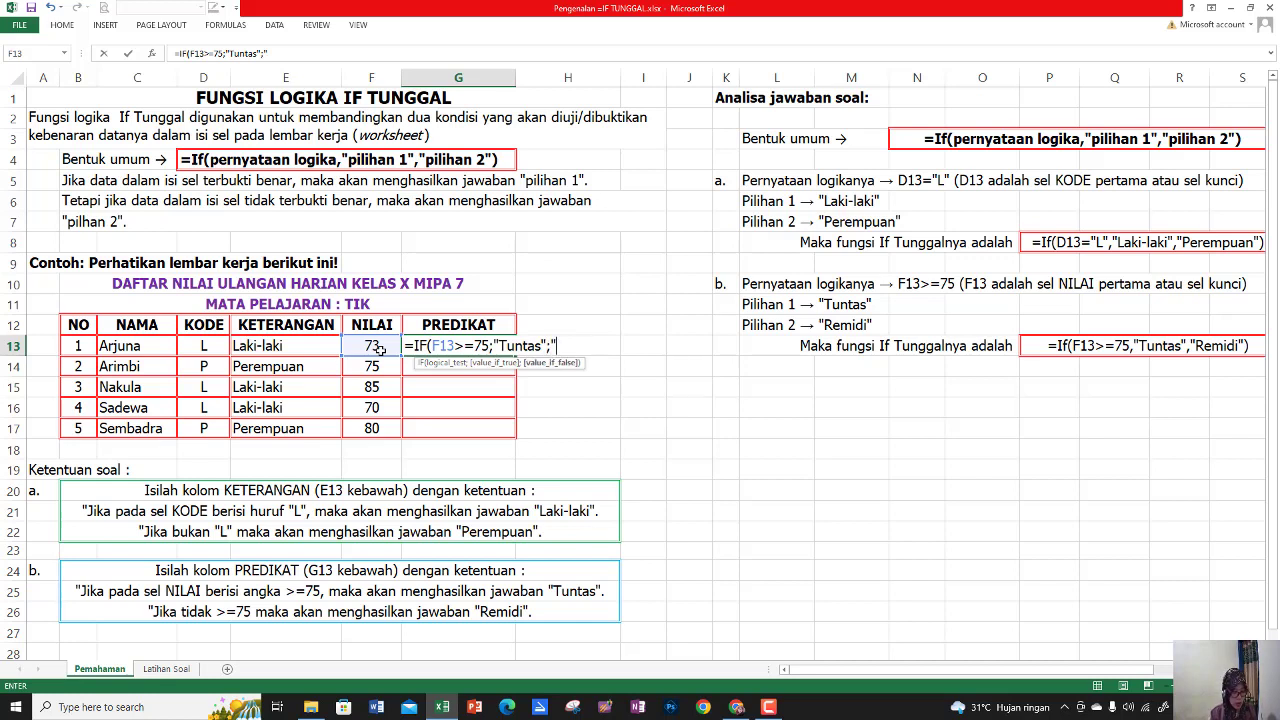
{"action": "type", "text": "Remidi"}
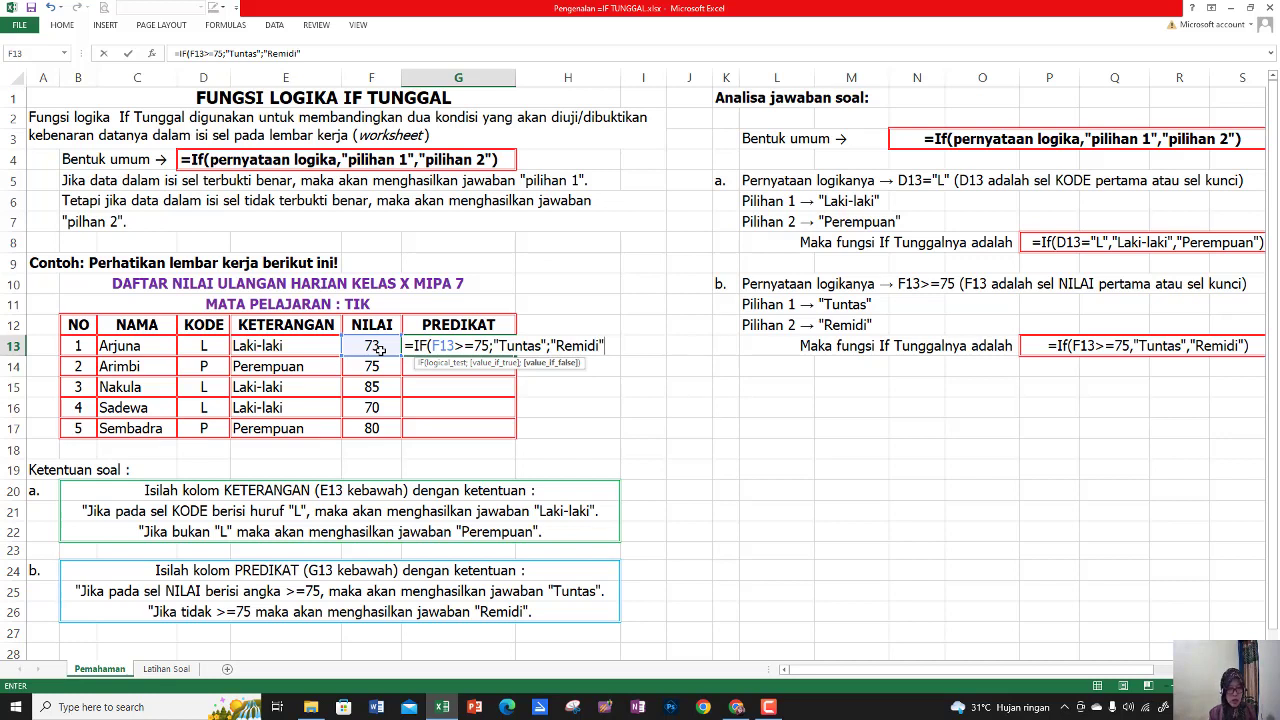
{"action": "type", "text": "\")"}
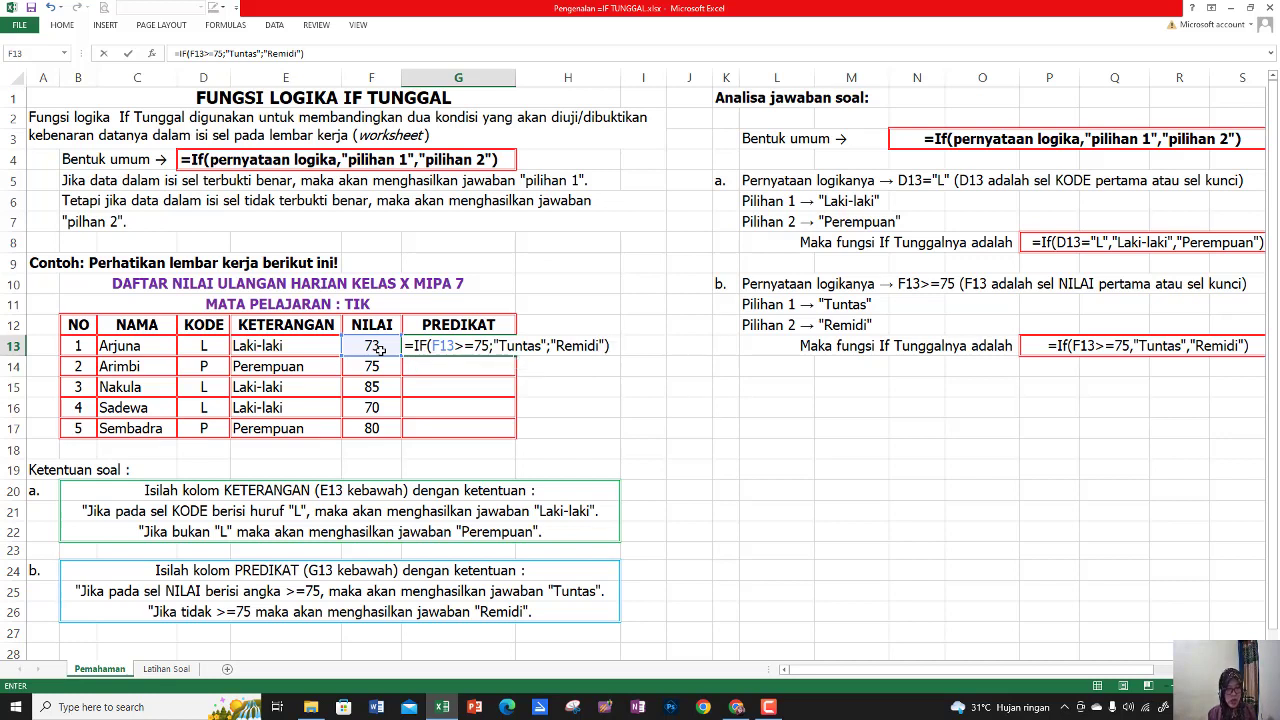
{"action": "key", "text": "Return"}
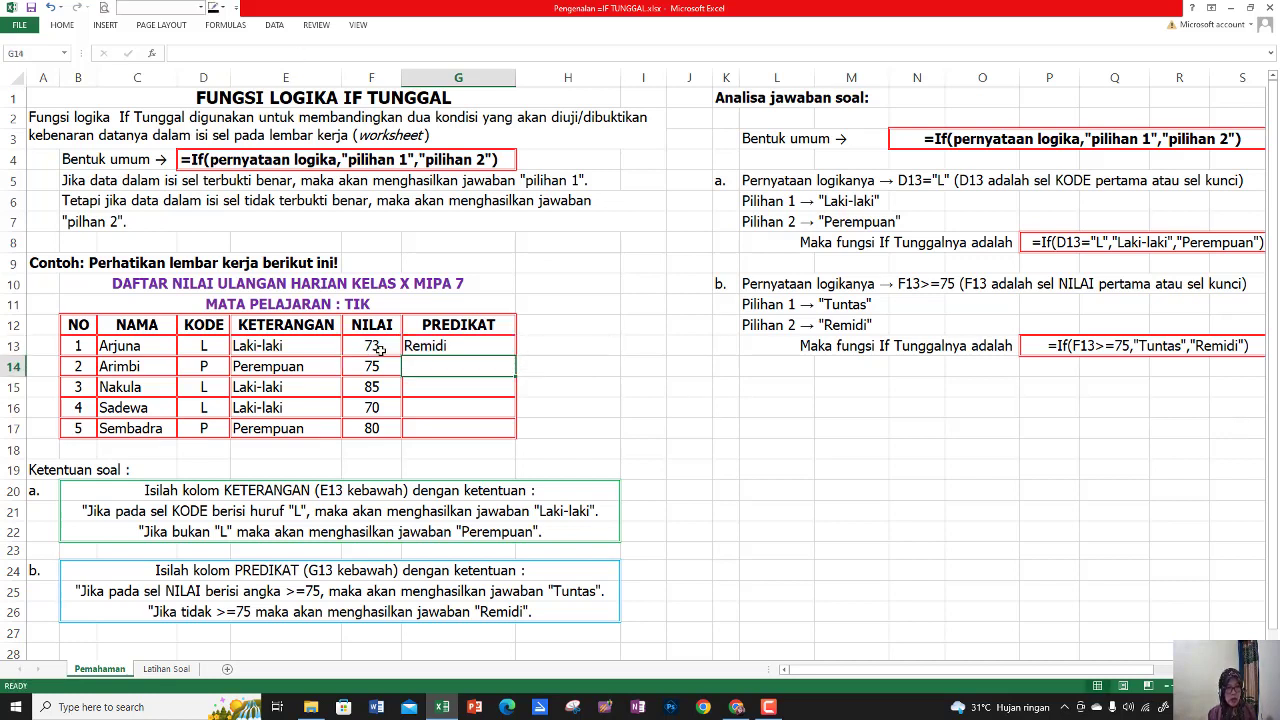
Fill the G13 formula down through G17 and check the formula in each PREDIKAT cell
{"action": "left_click", "coordinate": [461, 350]}
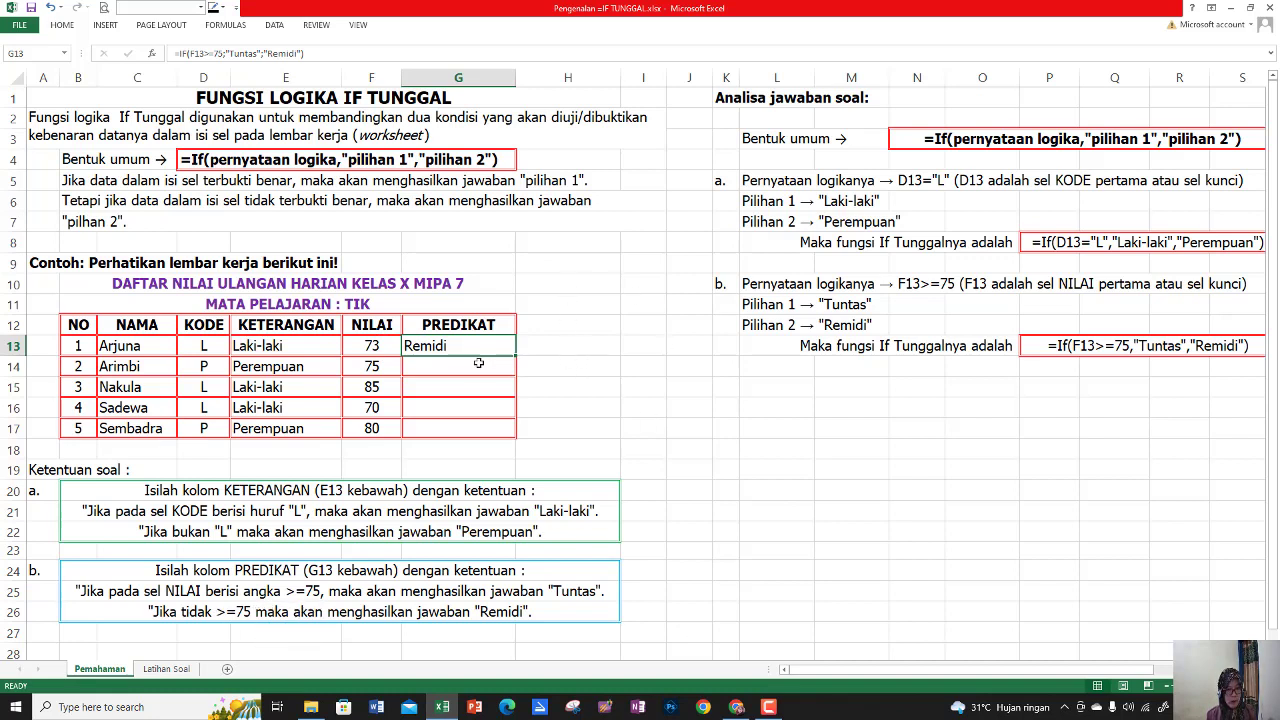
{"action": "left_click_drag", "start_coordinate": [516, 354], "coordinate": [521, 441]}
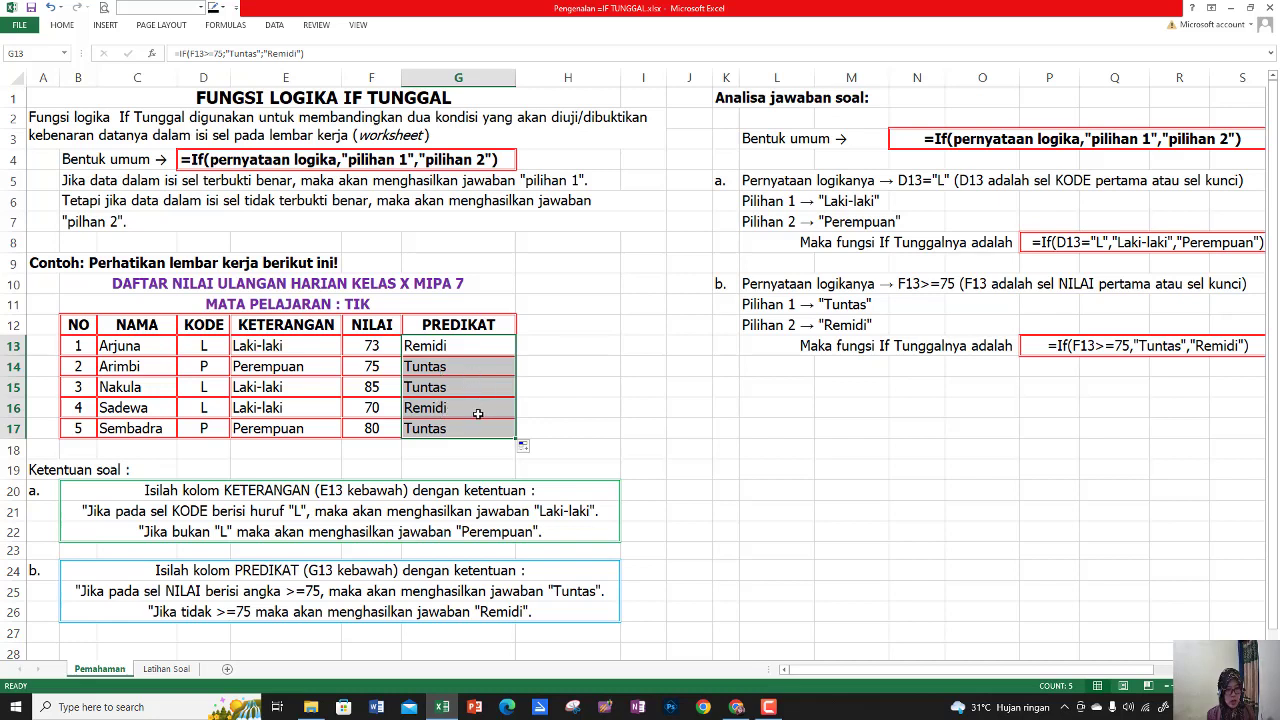
{"action": "left_click", "coordinate": [466, 356]}
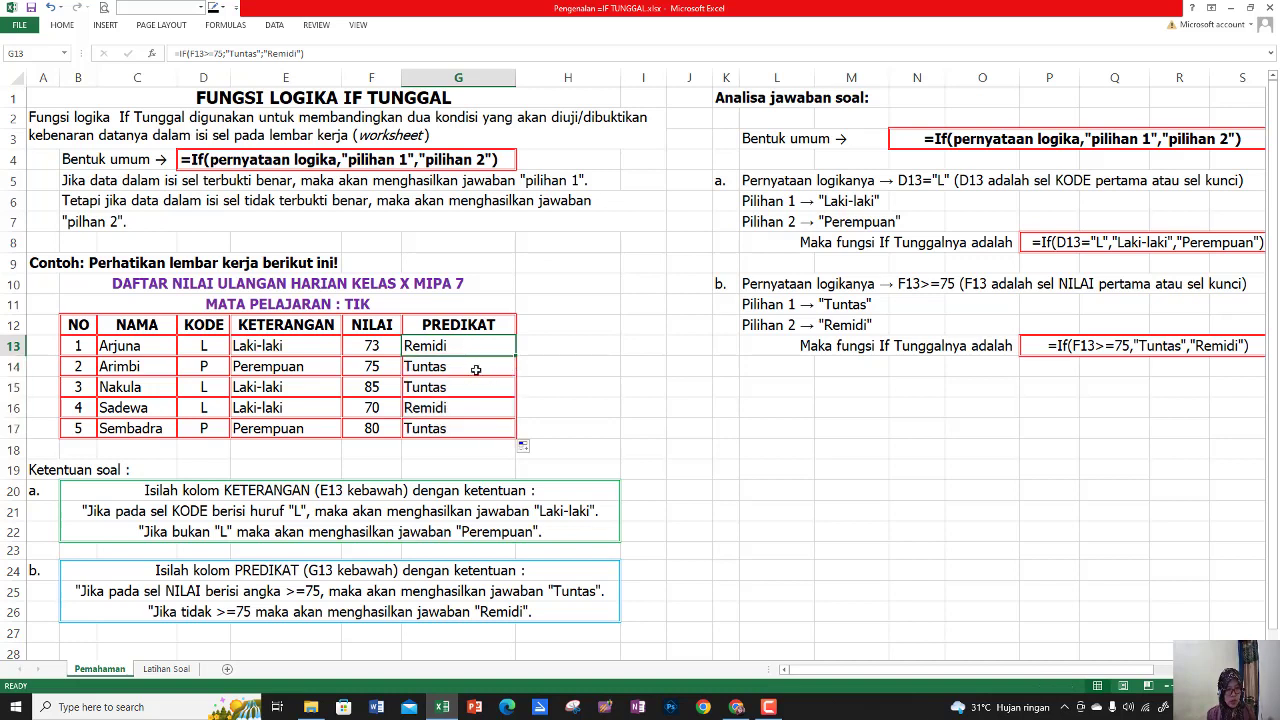
{"action": "left_click", "coordinate": [446, 370]}
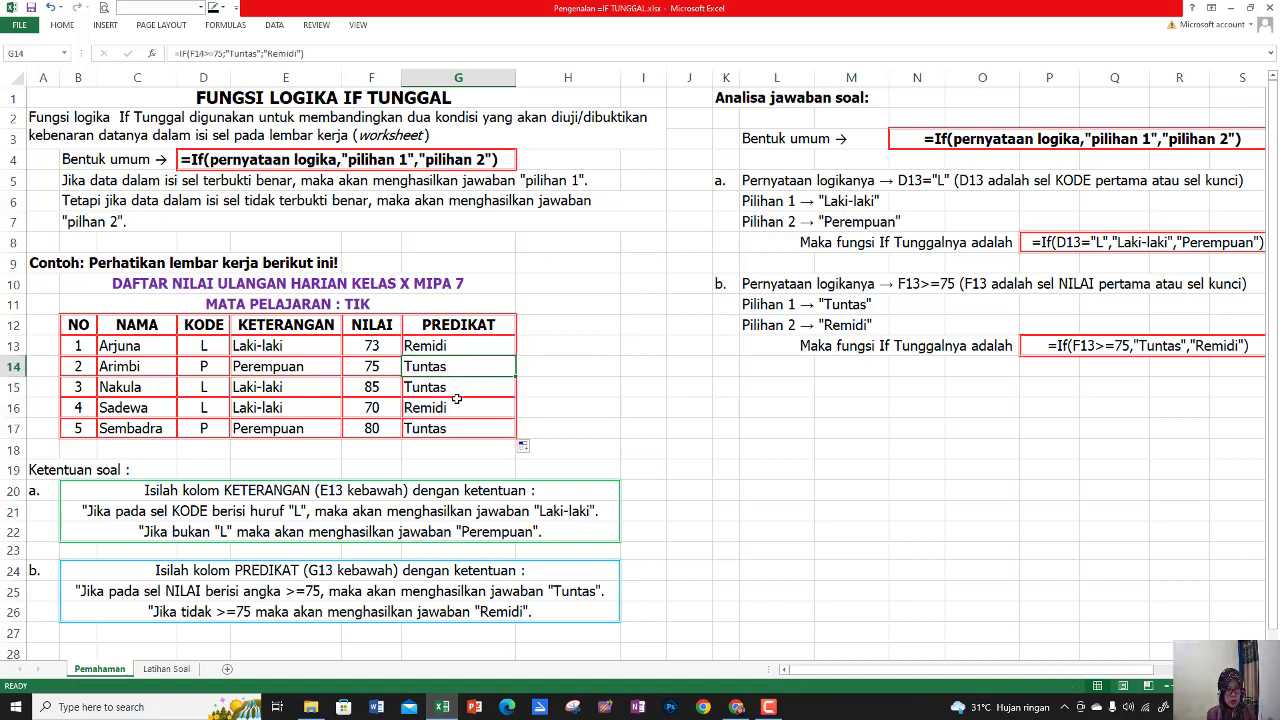
{"action": "left_click", "coordinate": [459, 394]}
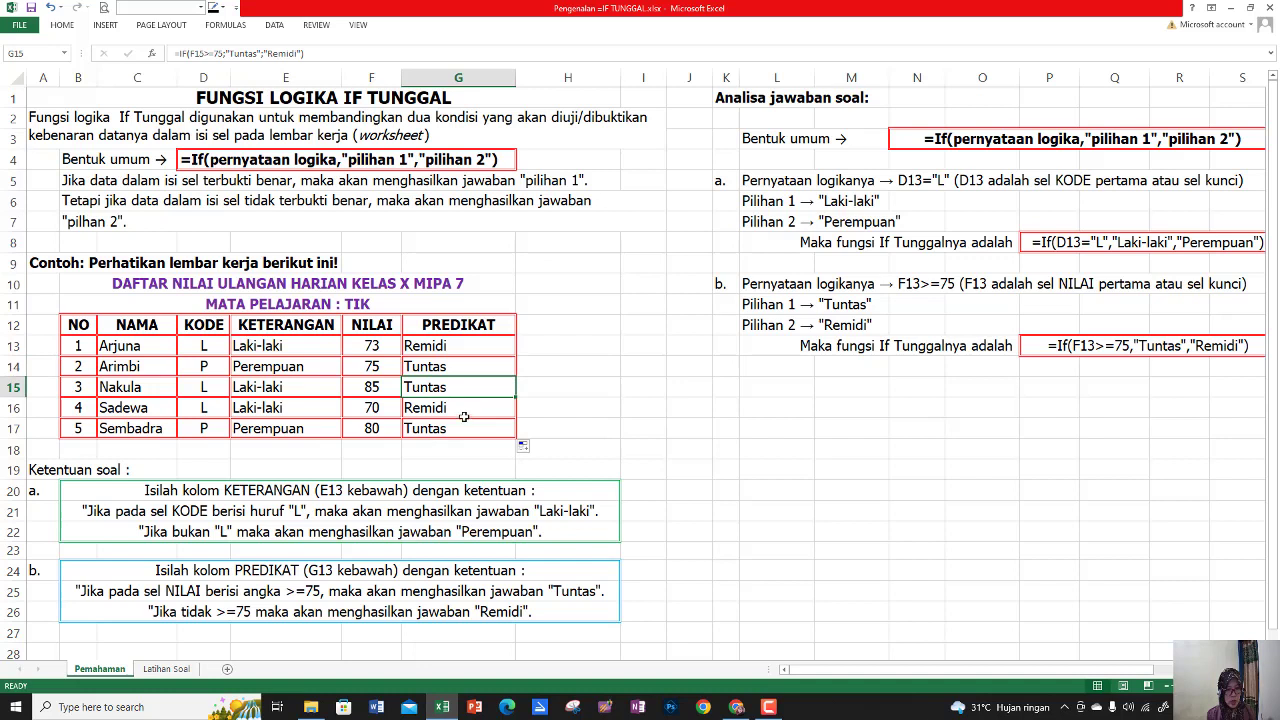
{"action": "left_click", "coordinate": [465, 417]}
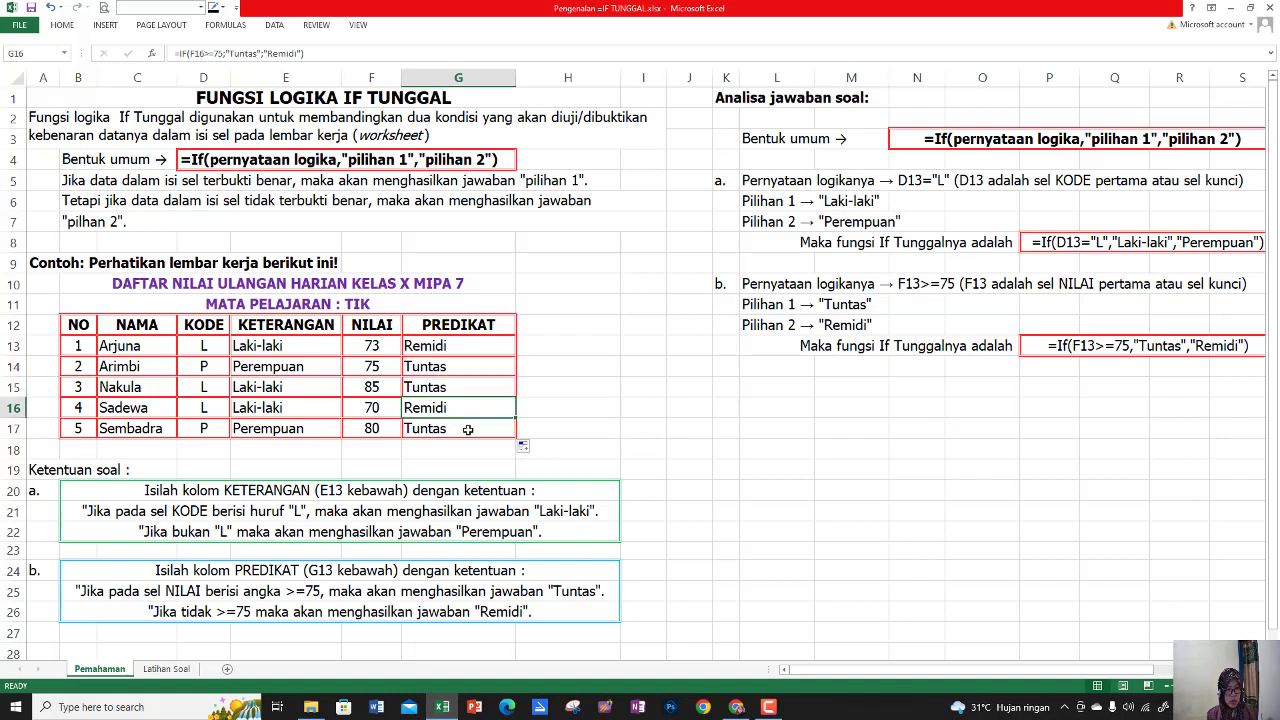
{"action": "left_click", "coordinate": [461, 431]}
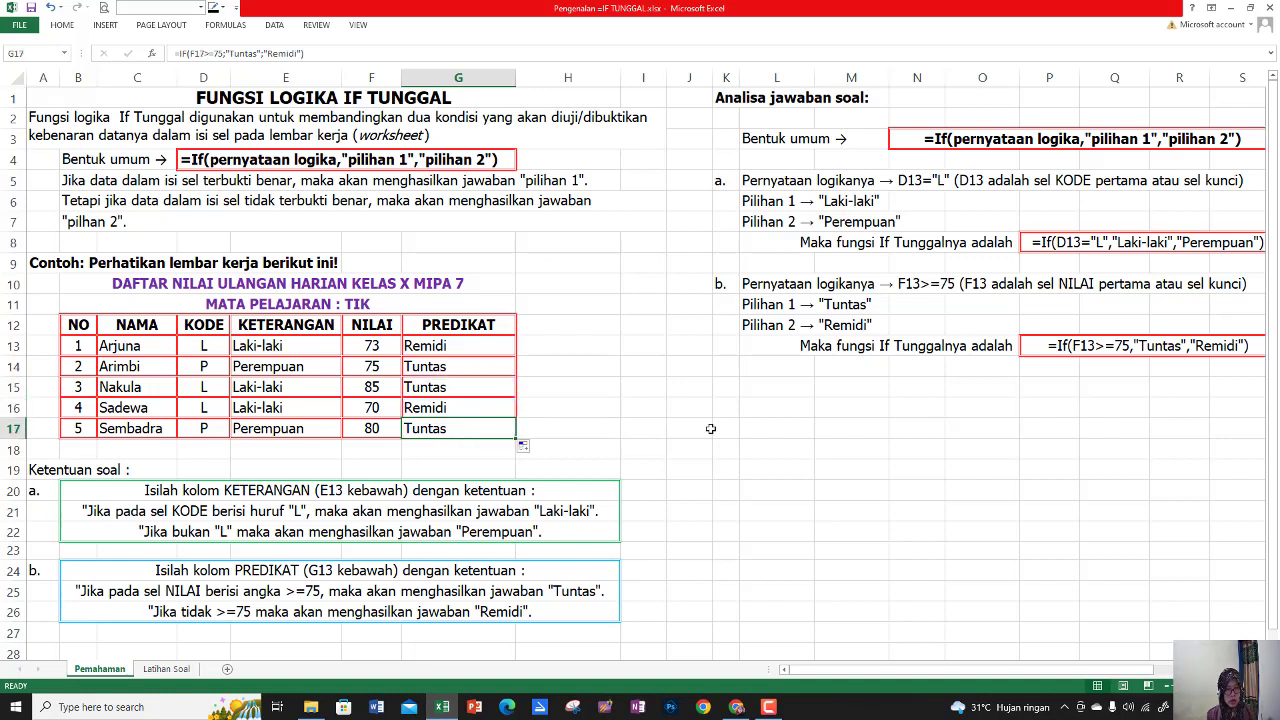
{"action": "left_click", "coordinate": [677, 455]}
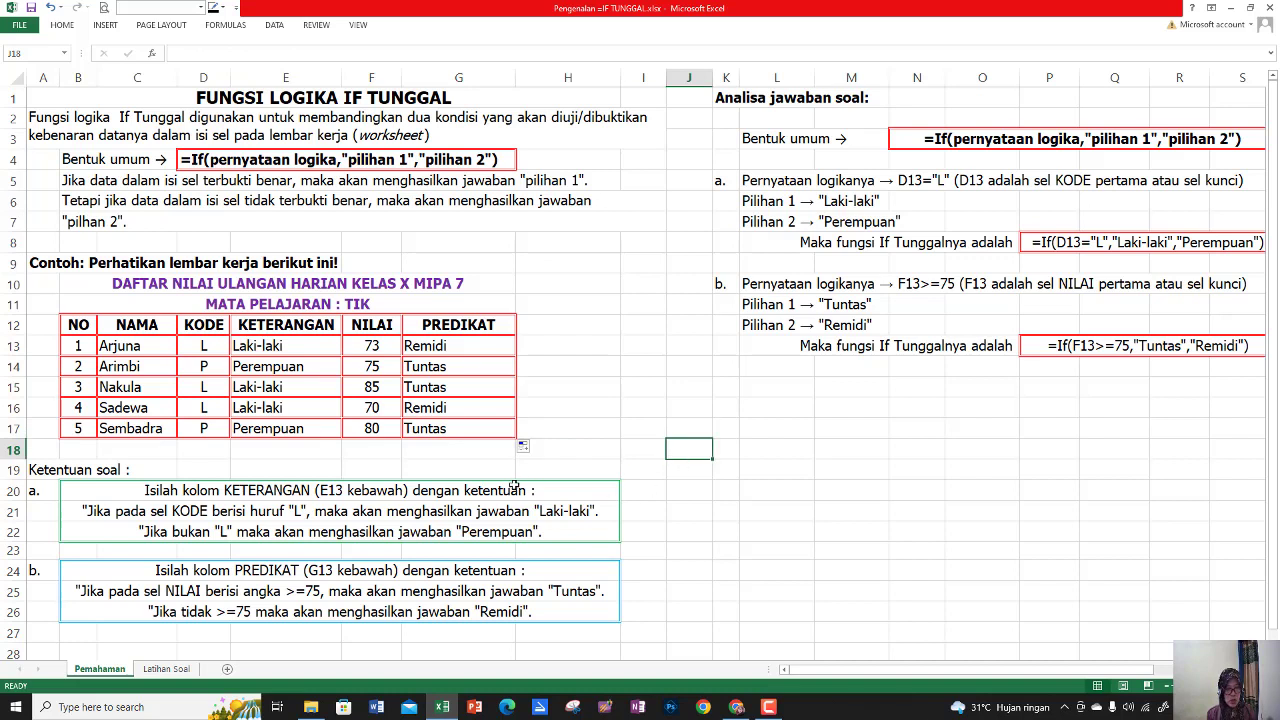
{"action": "left_click", "coordinate": [741, 432]}
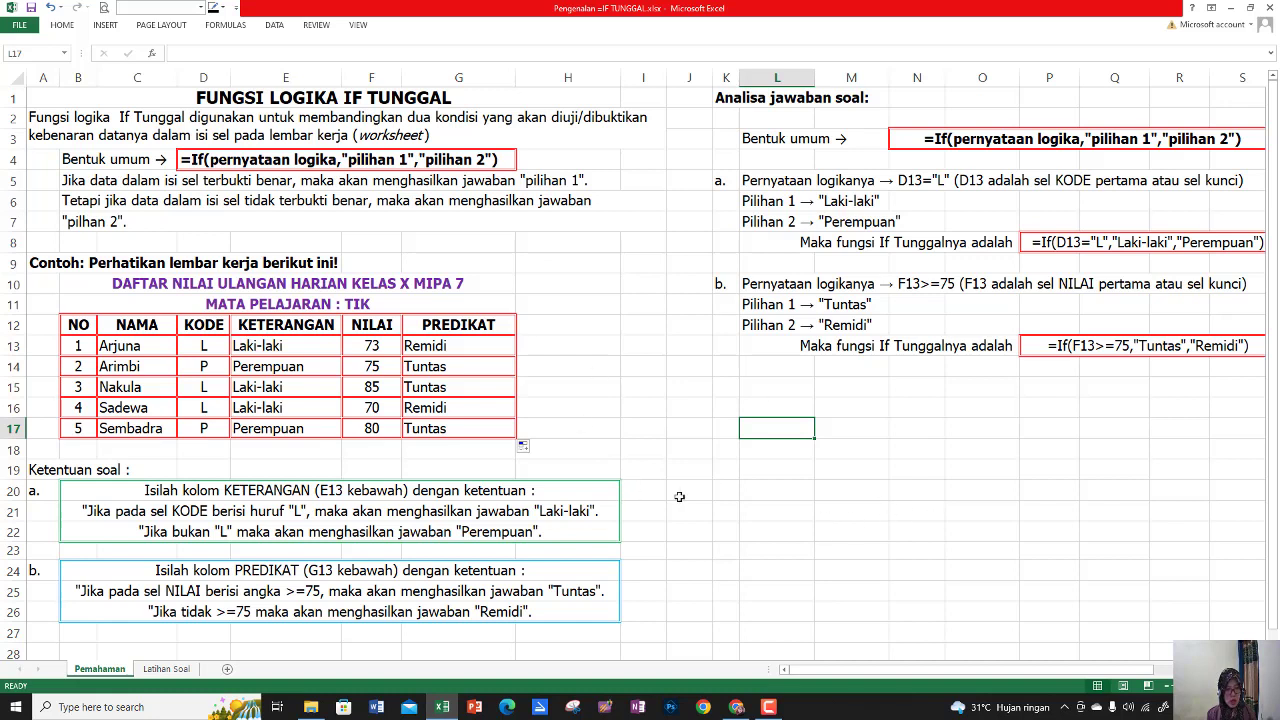
View the exercise on the Latihan Soal sheet, and return to the Pemahaman sheet
{"action": "left_click", "coordinate": [166, 669]}
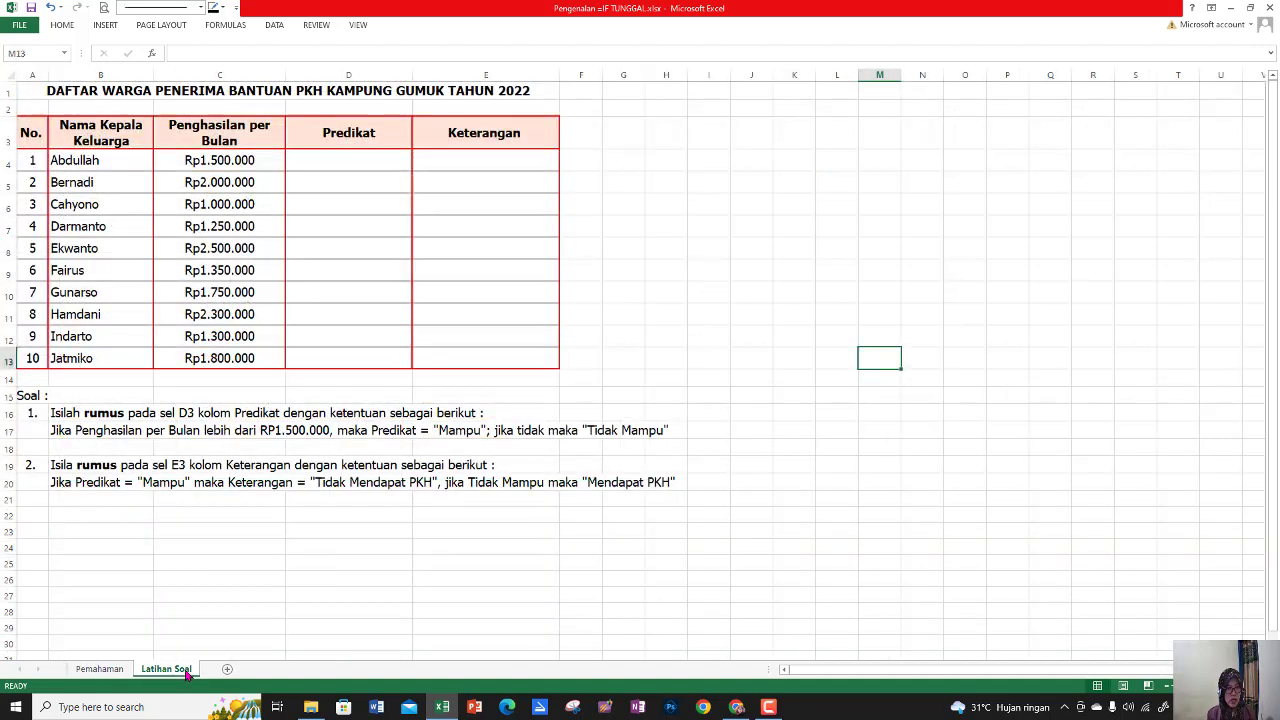
{"action": "left_click", "coordinate": [112, 672]}
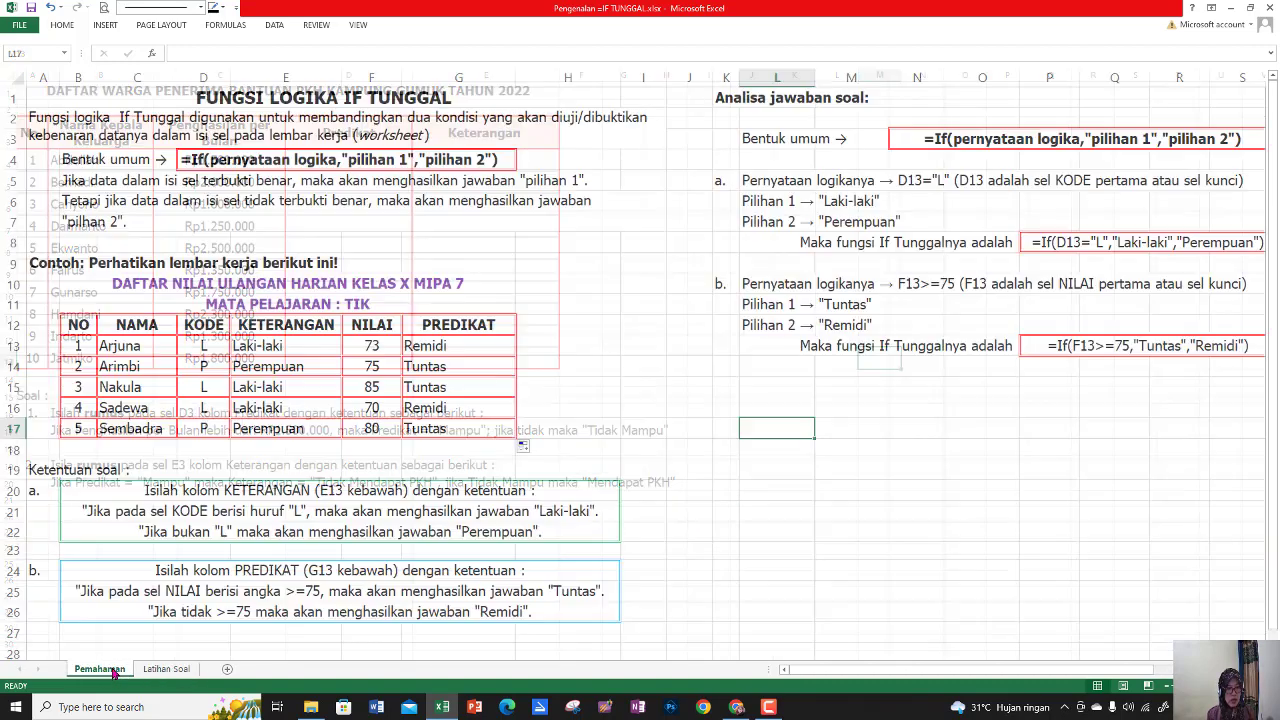